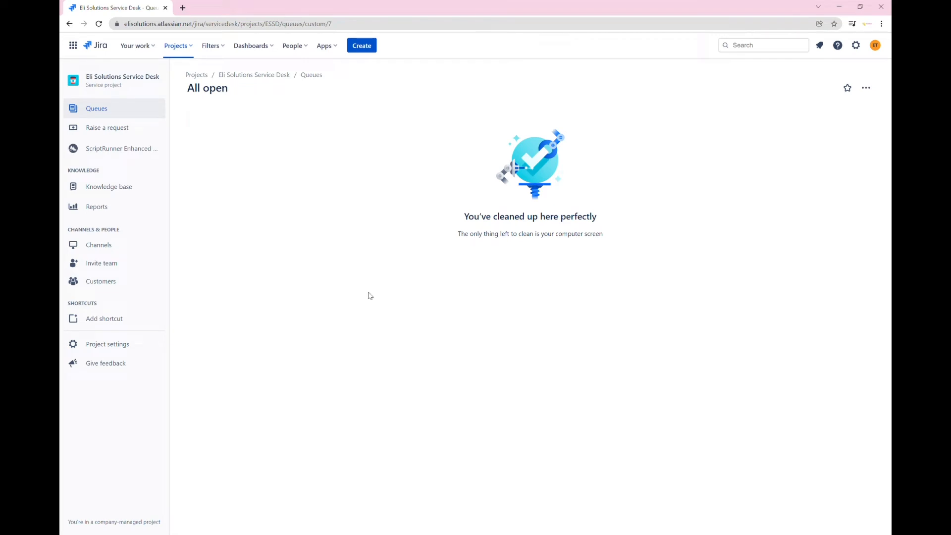
Go to the project's SLA settings and expand Time to first response to see its goals and conditions
{"action": "left_click", "coordinate": [123, 343]}
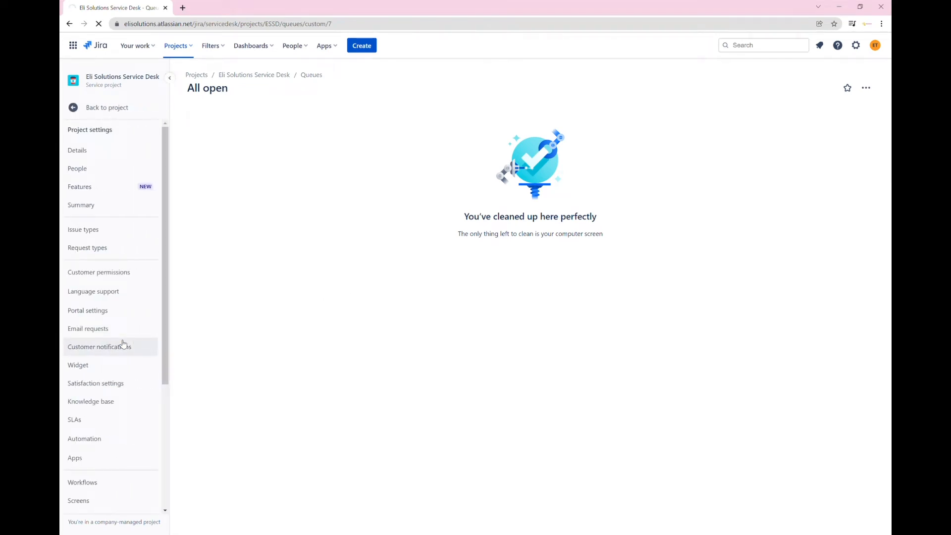
{"action": "left_click", "coordinate": [107, 418]}
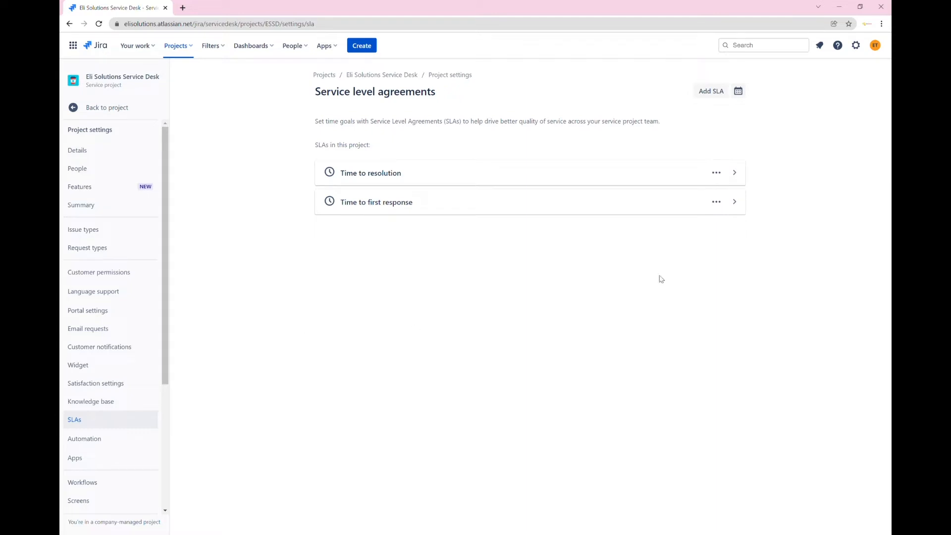
{"action": "left_click", "coordinate": [737, 203]}
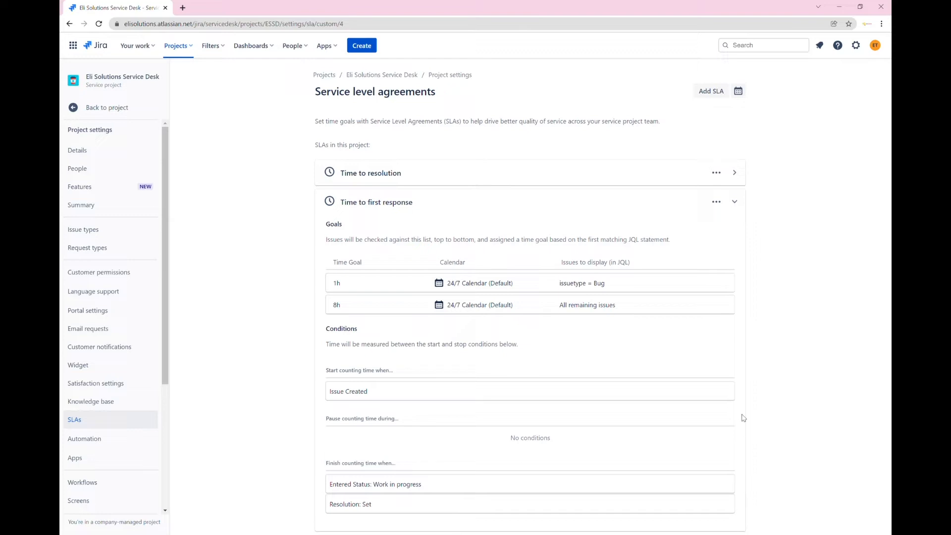
Change the 1h Bug goal of Time to first response to 15m, adding 'and component = website', and save
{"action": "left_click", "coordinate": [722, 207]}
{"action": "left_click", "coordinate": [708, 221]}
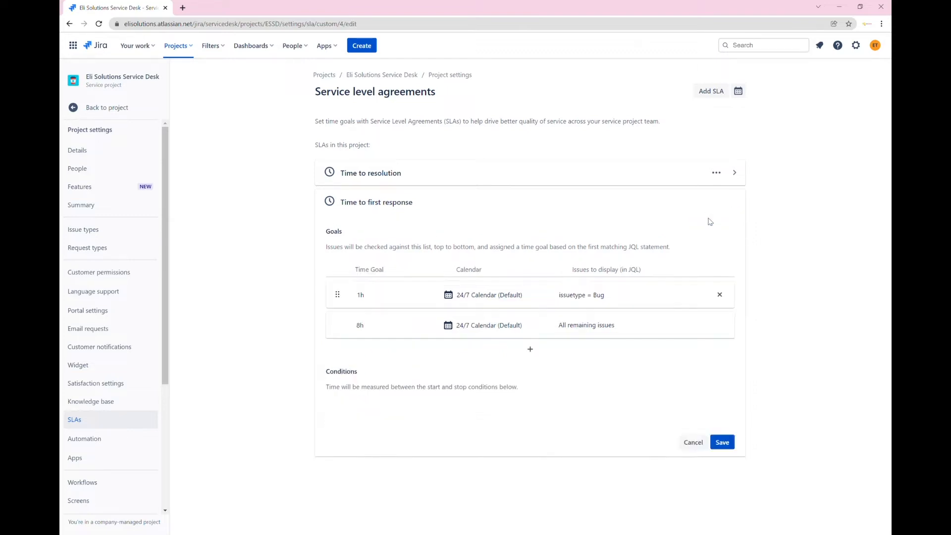
{"action": "left_click", "coordinate": [364, 304]}
{"action": "key", "text": "BackSpace"}
{"action": "type", "text": "5"}
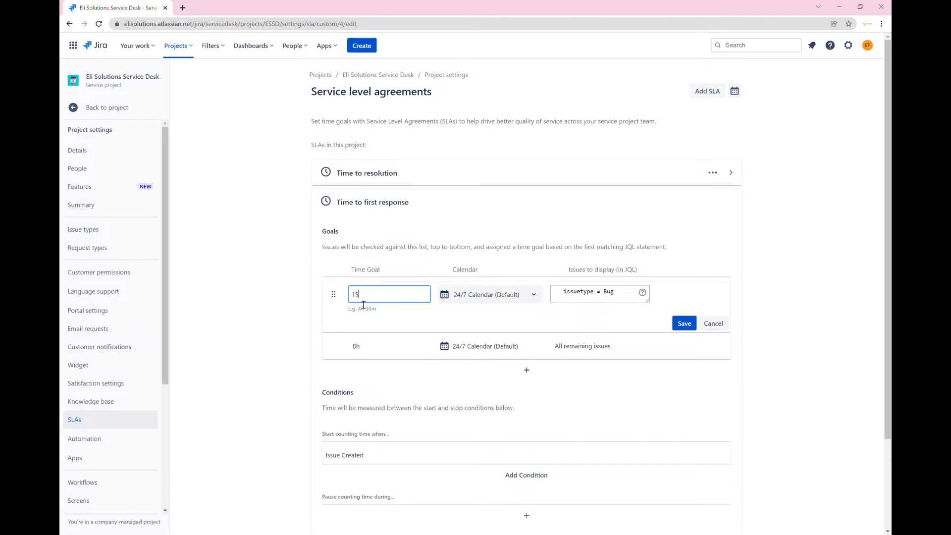
{"action": "type", "text": "m"}
{"action": "left_click", "coordinate": [626, 300]}
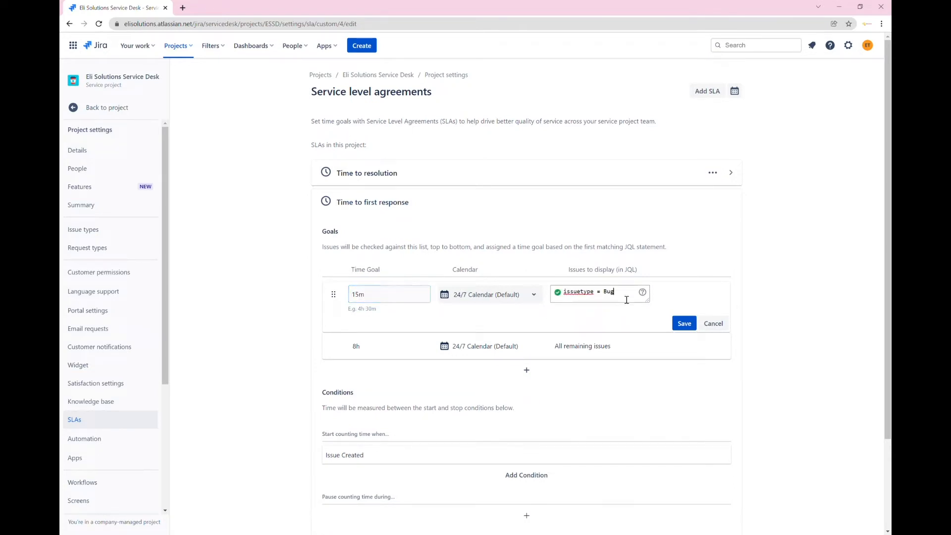
{"action": "type", "text": "and component = website"}
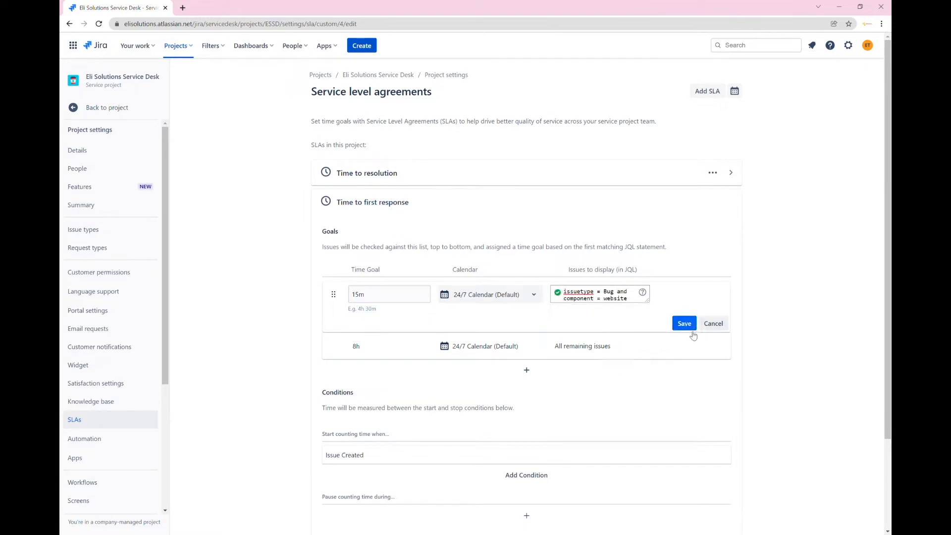
{"action": "left_click", "coordinate": [685, 325]}
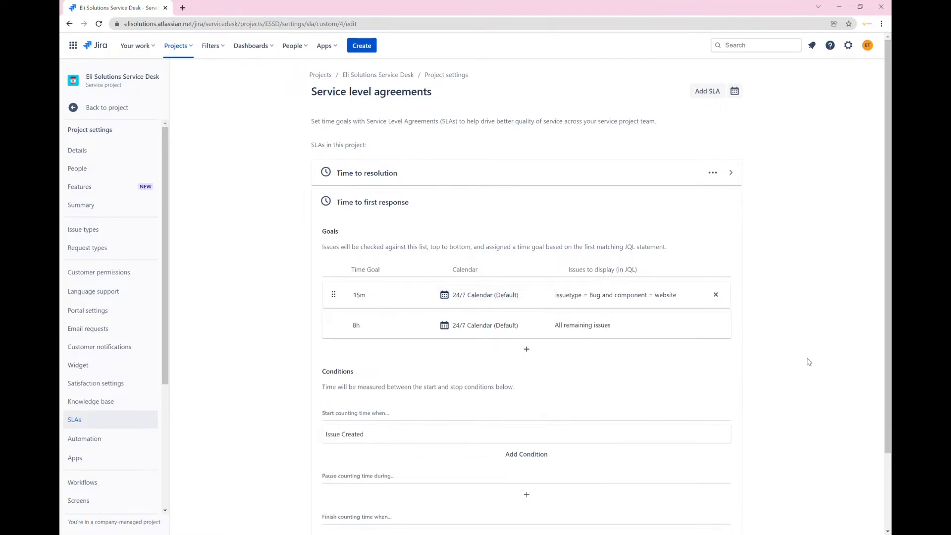
{"action": "scroll", "coordinate": [845, 374], "scroll_direction": "down", "scroll_amount": 2}
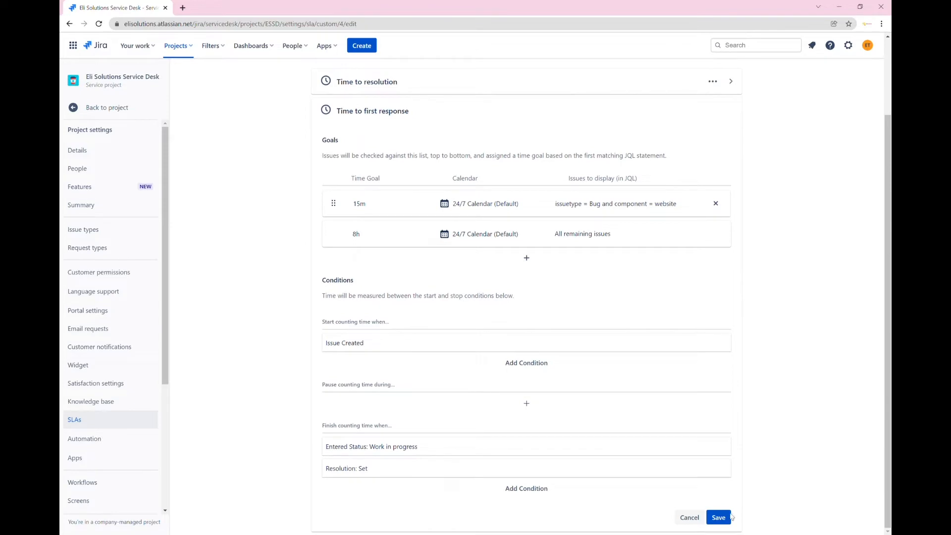
{"action": "left_click", "coordinate": [727, 517]}
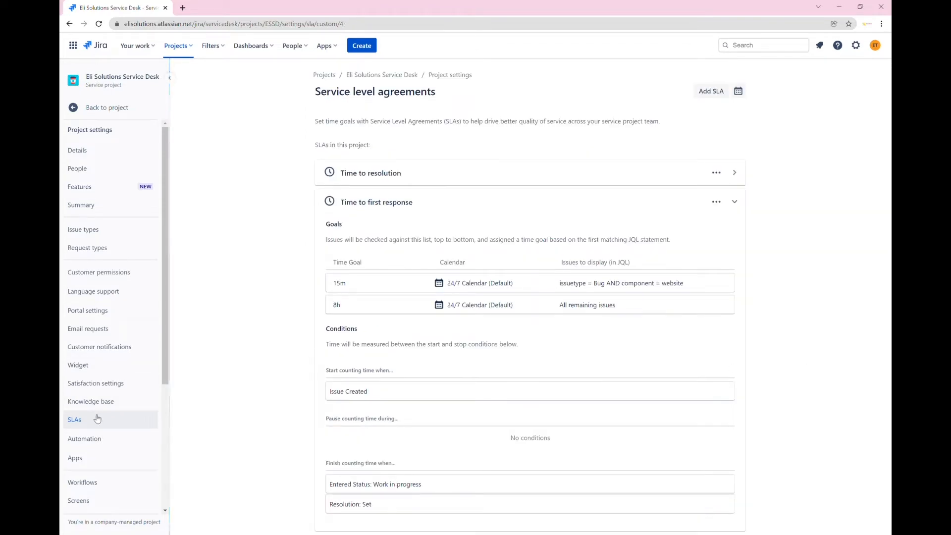
Start a new automation rule using the SLA threshold breached trigger
{"action": "left_click", "coordinate": [85, 439]}
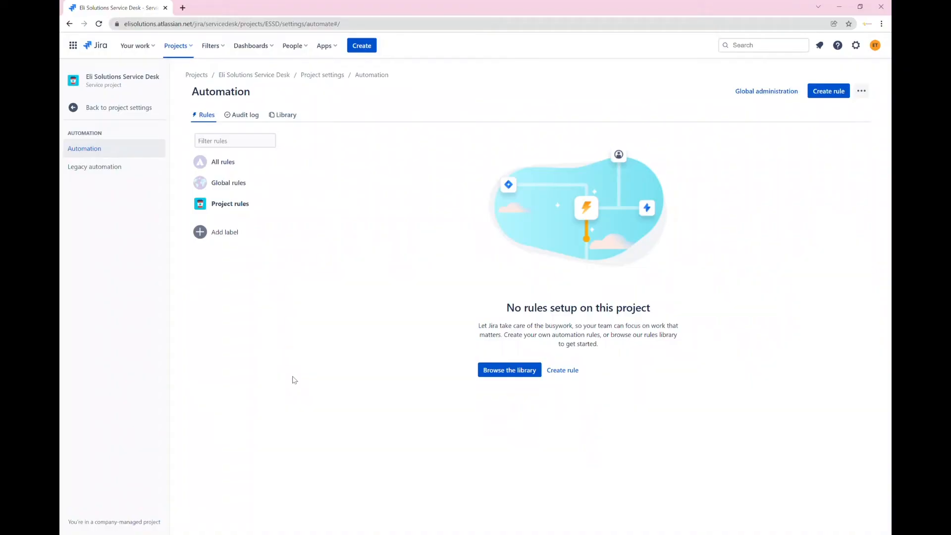
{"action": "left_click", "coordinate": [828, 91]}
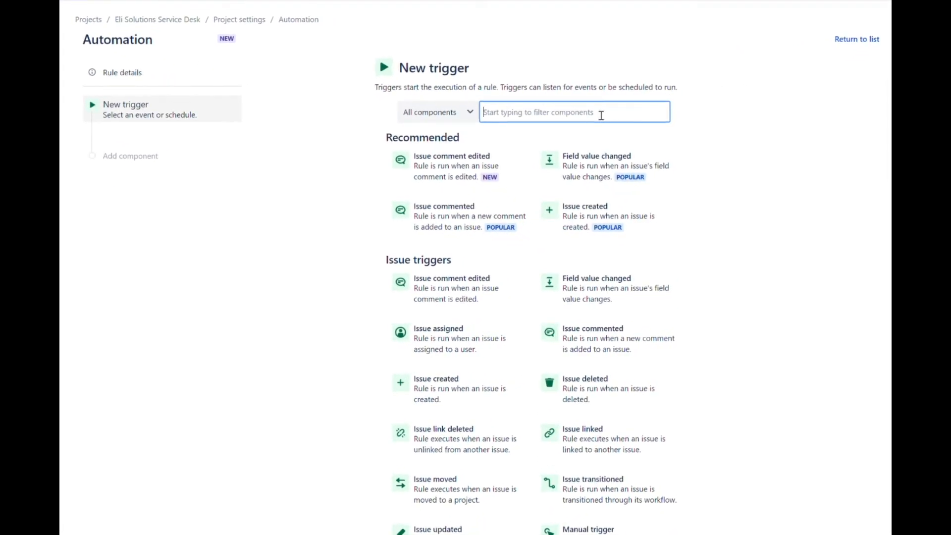
{"action": "type", "text": "sla"}
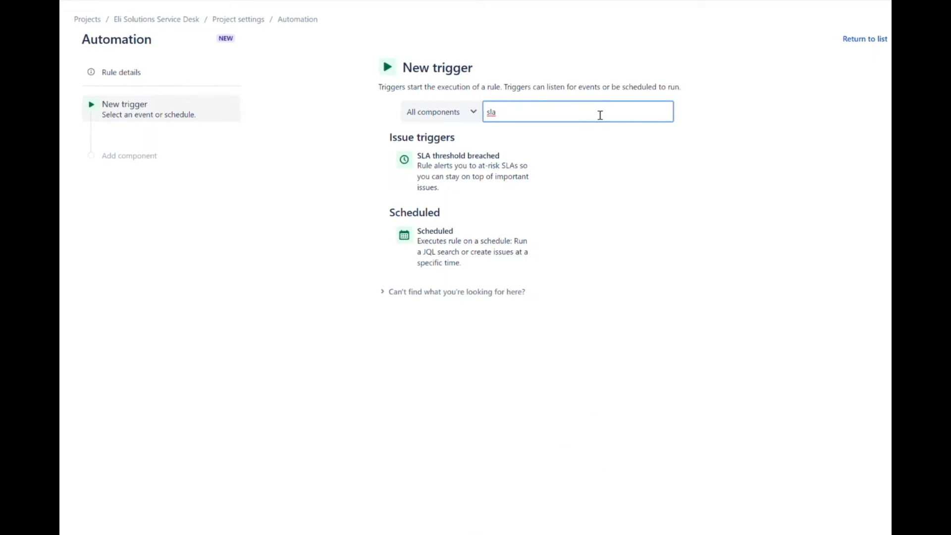
{"action": "left_click", "coordinate": [489, 170]}
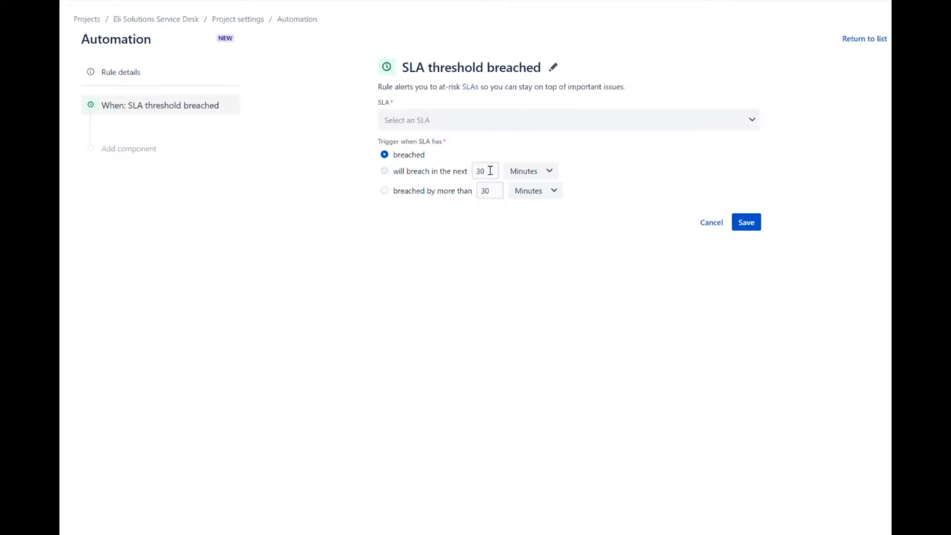
Set the trigger to Time to first response, firing when it will breach in the next 5 minutes
{"action": "left_click", "coordinate": [603, 126]}
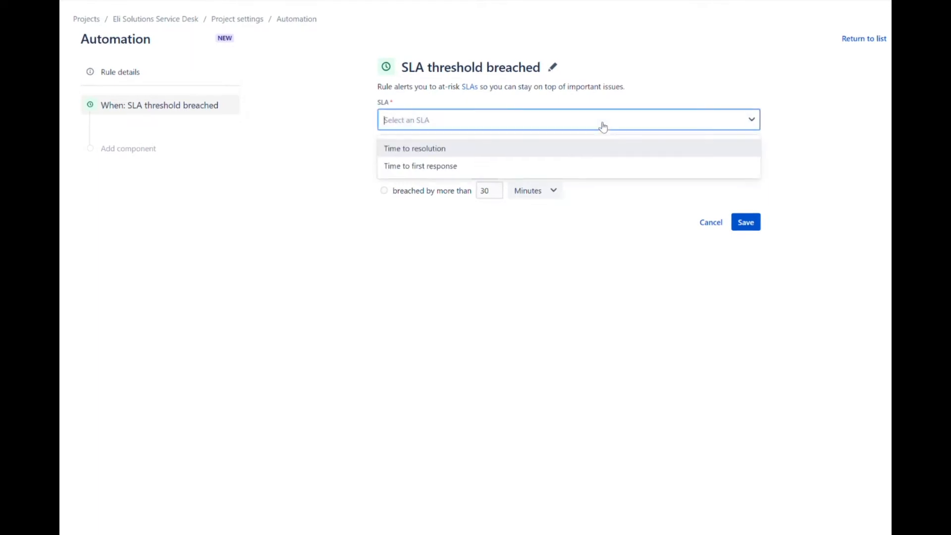
{"action": "left_click", "coordinate": [553, 168]}
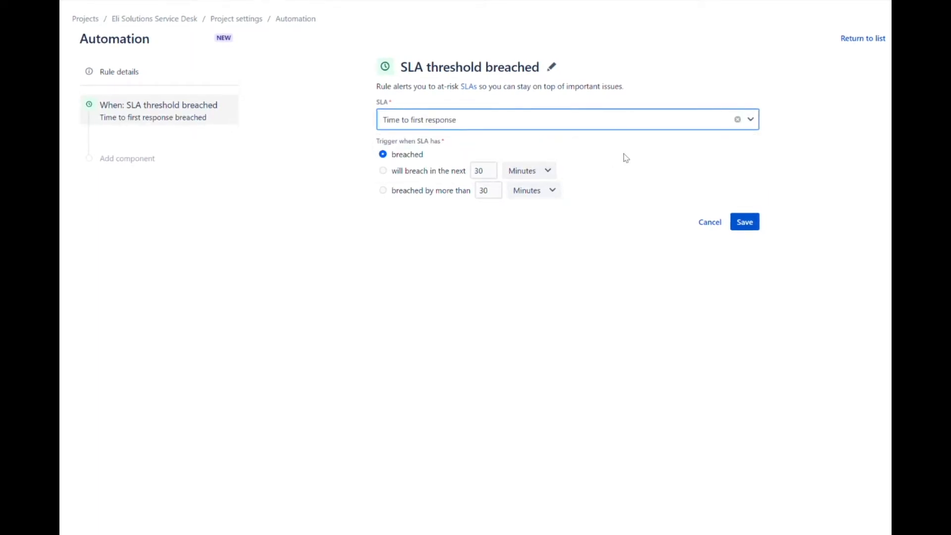
{"action": "left_click", "coordinate": [387, 172]}
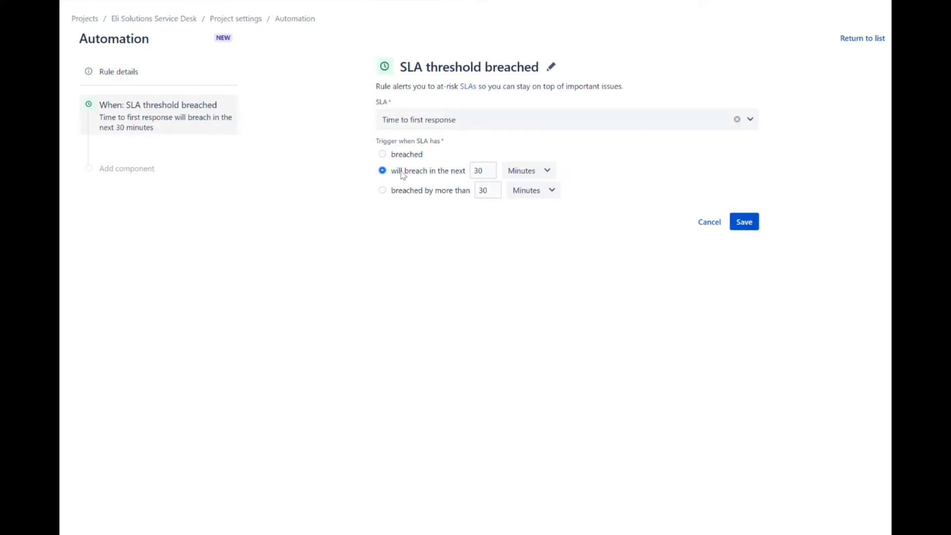
{"action": "left_click_drag", "start_coordinate": [491, 173], "coordinate": [459, 175]}
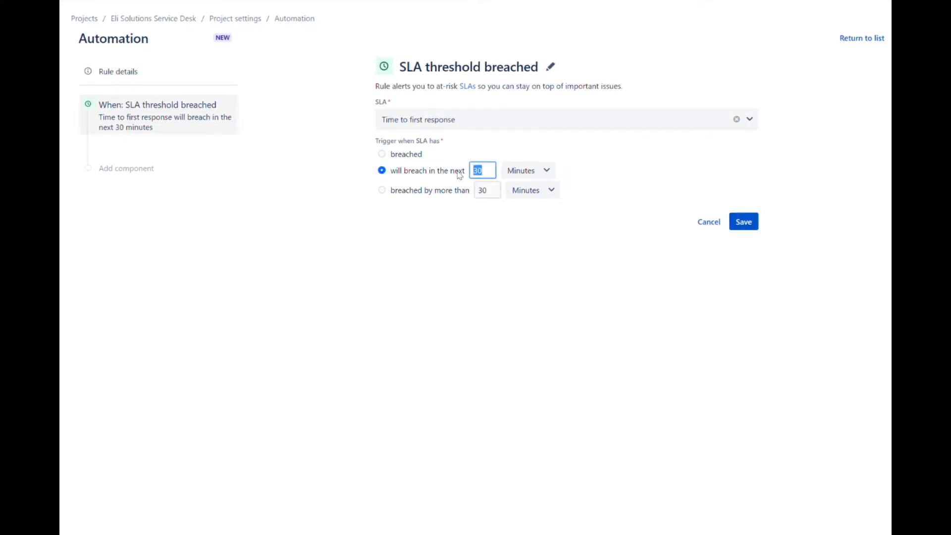
{"action": "type", "text": "5"}
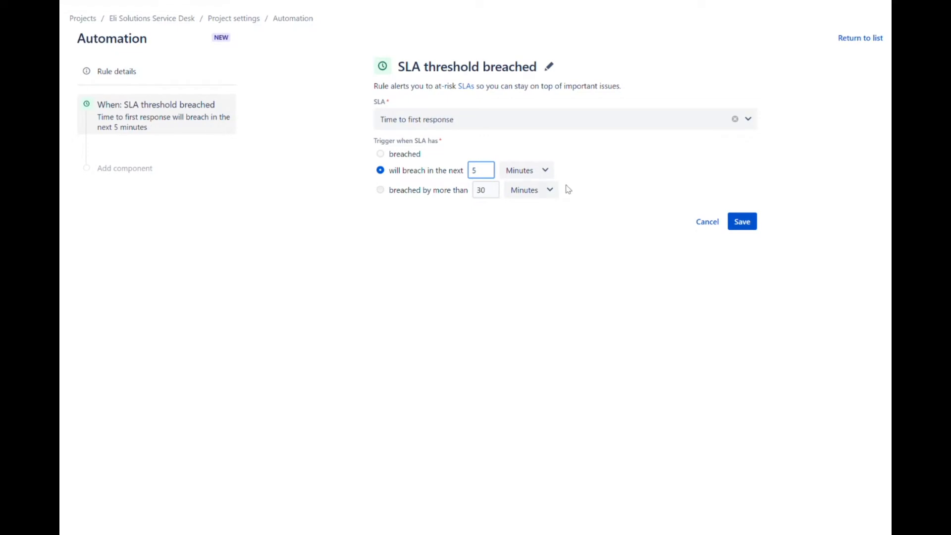
{"action": "left_click", "coordinate": [617, 210]}
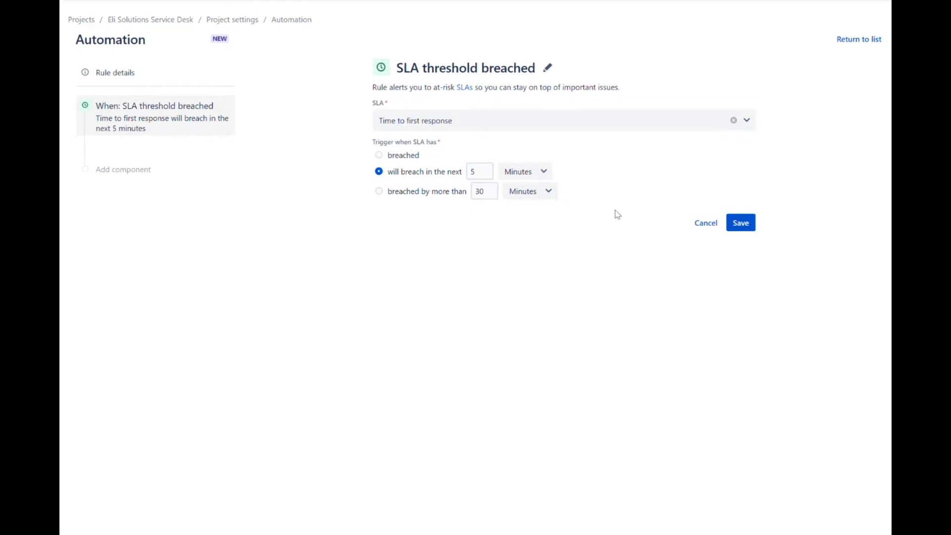
{"action": "left_click", "coordinate": [741, 222]}
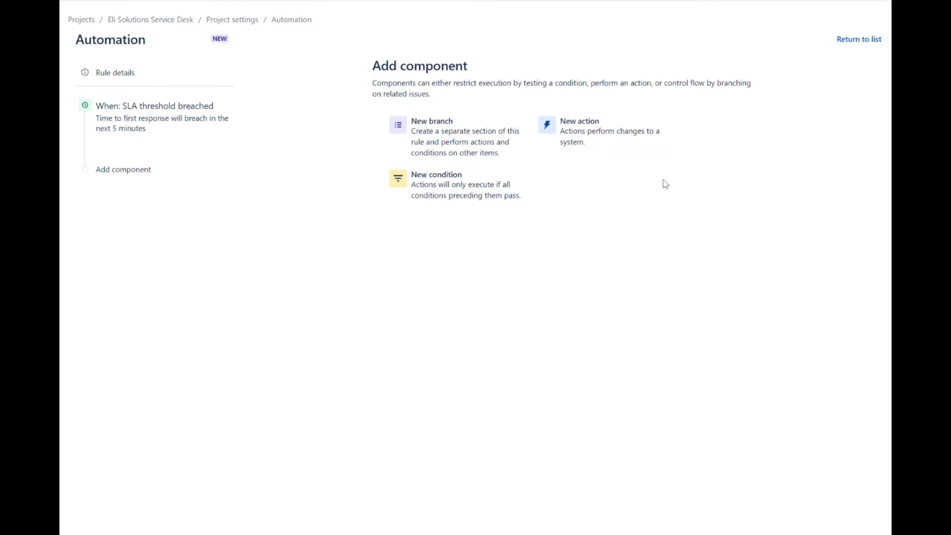
Add a Send email action addressed to the support mailbox
{"action": "left_click", "coordinate": [597, 145]}
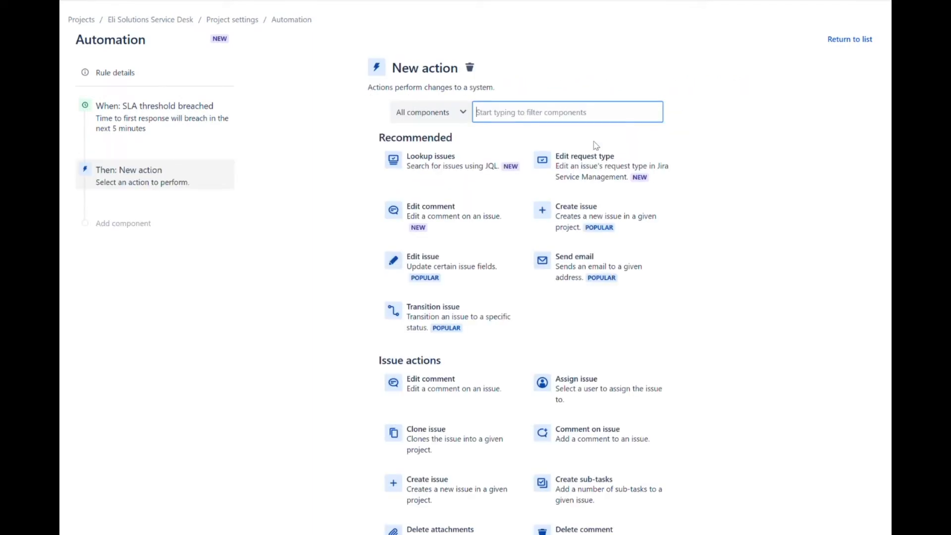
{"action": "left_click", "coordinate": [603, 270]}
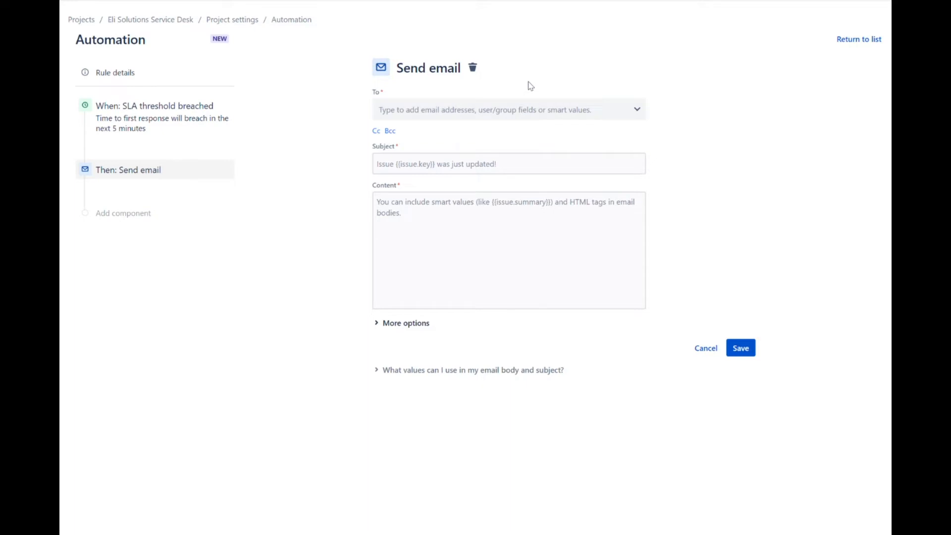
{"action": "left_click", "coordinate": [526, 112]}
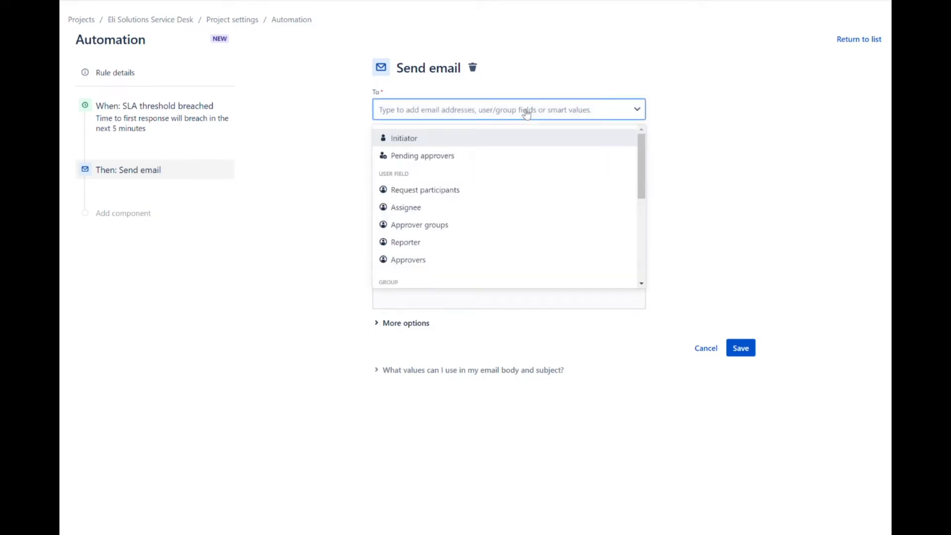
{"action": "key", "text": "ctrl+v"}
{"action": "left_click", "coordinate": [488, 142]}
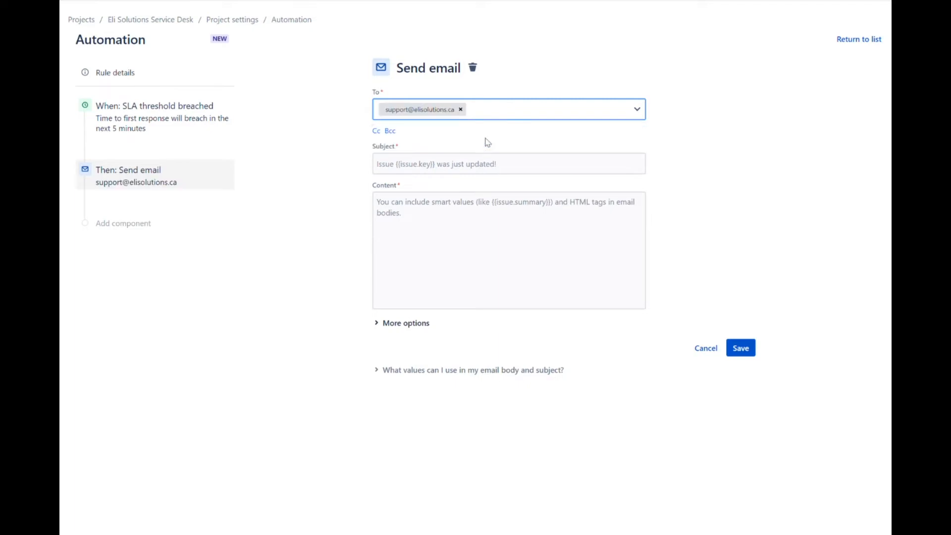
Fill in the about-to-breach subject line and the agent notification email body
{"action": "left_click", "coordinate": [487, 167]}
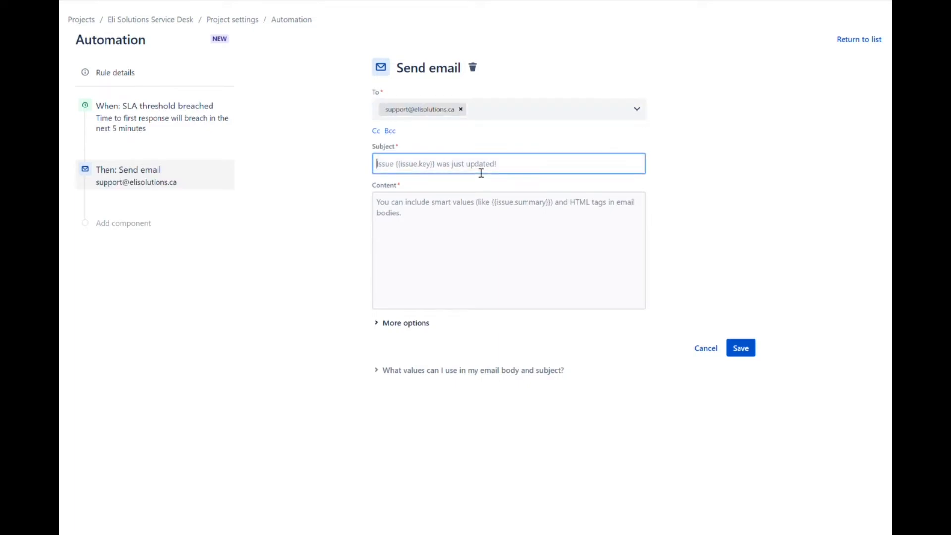
{"action": "left_click", "coordinate": [695, 154]}
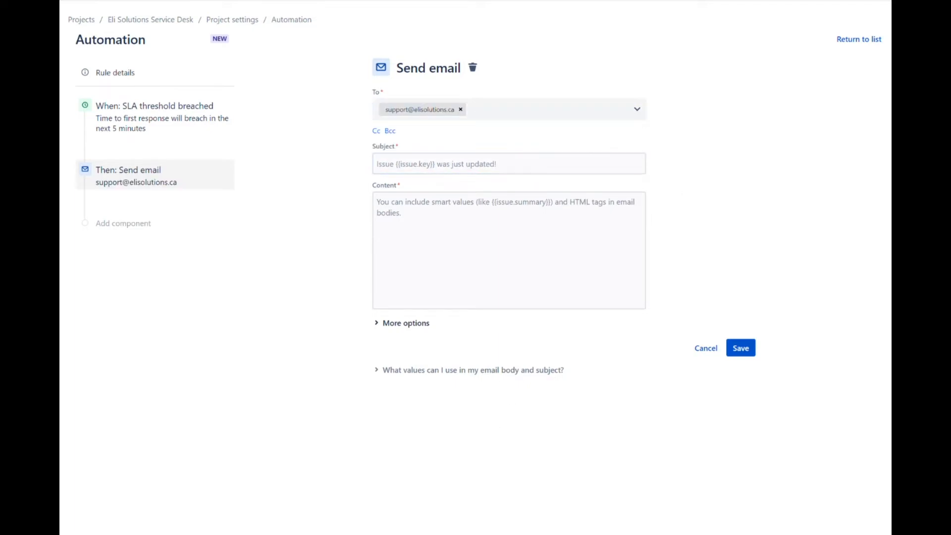
{"action": "left_click", "coordinate": [514, 164]}
{"action": "type", "text": "{{issue.key}} is about to breach its \"Time To First Response\" SLA in 5 minutes"}
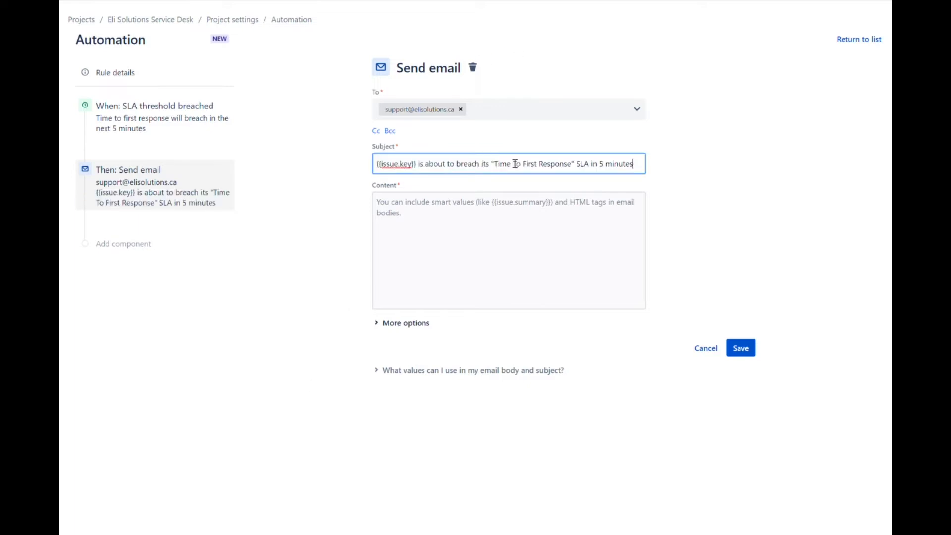
{"action": "left_click", "coordinate": [836, 147]}
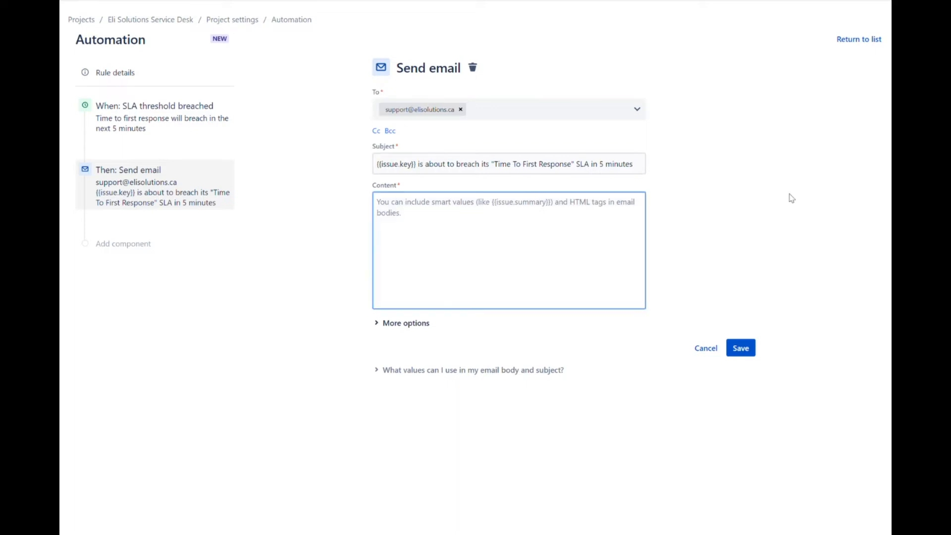
{"action": "type", "text": "Hi Service Agents,  {{issue.key}} will breach its \"Time To First Response\" SLA in 5 minutes. You should action or reassign it as soon as possible.  Summary: - Key: {{issue.key}} - Summary: {{issue.summary}} - Link: <a href=\"{{issue.url}}\">{{issue.url}}</a>  Cheers,  Your friendly automation bot"}
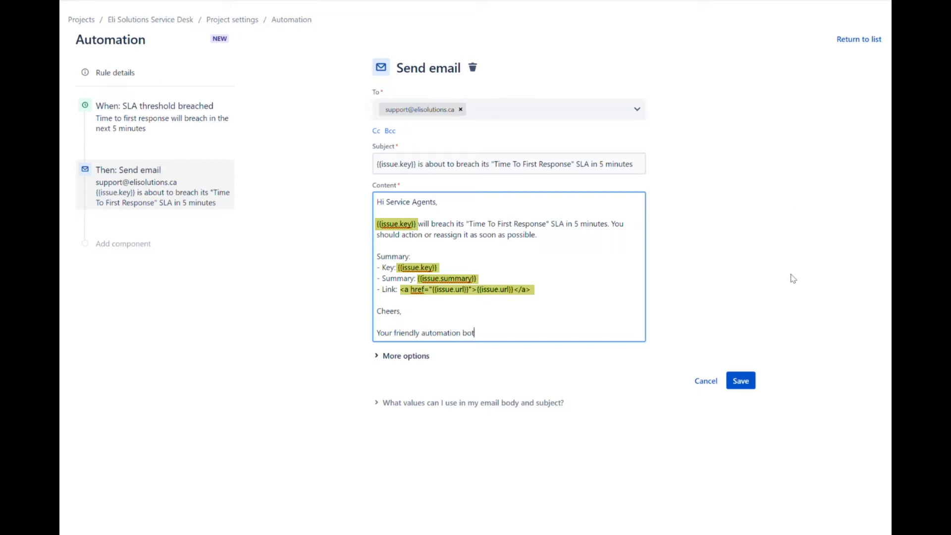
Save the email action, name the rule, turn it on, and return to the rules list
{"action": "left_click", "coordinate": [750, 382]}
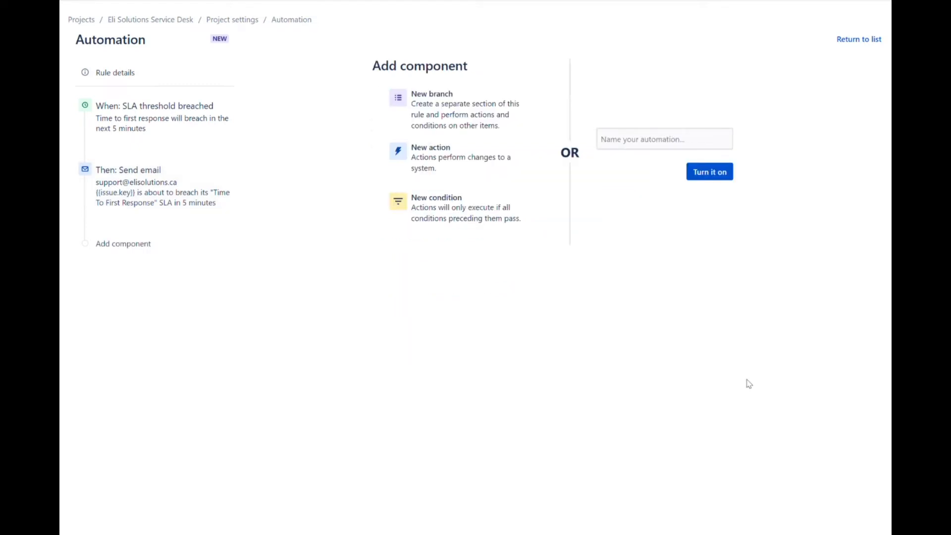
{"action": "left_click", "coordinate": [664, 144]}
{"action": "type", "text": "When SLA threshold is about to breach → then send notification to service agents"}
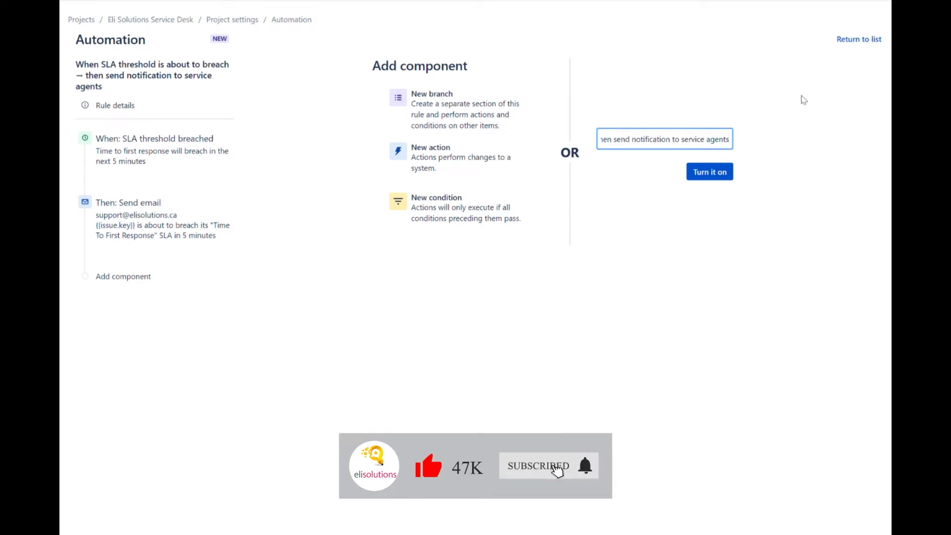
{"action": "left_click", "coordinate": [793, 136]}
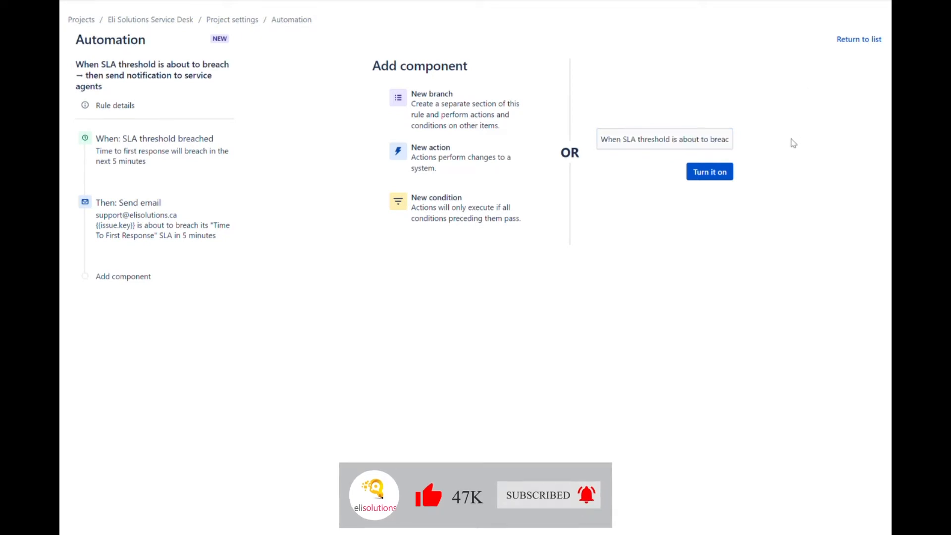
{"action": "left_click", "coordinate": [711, 174]}
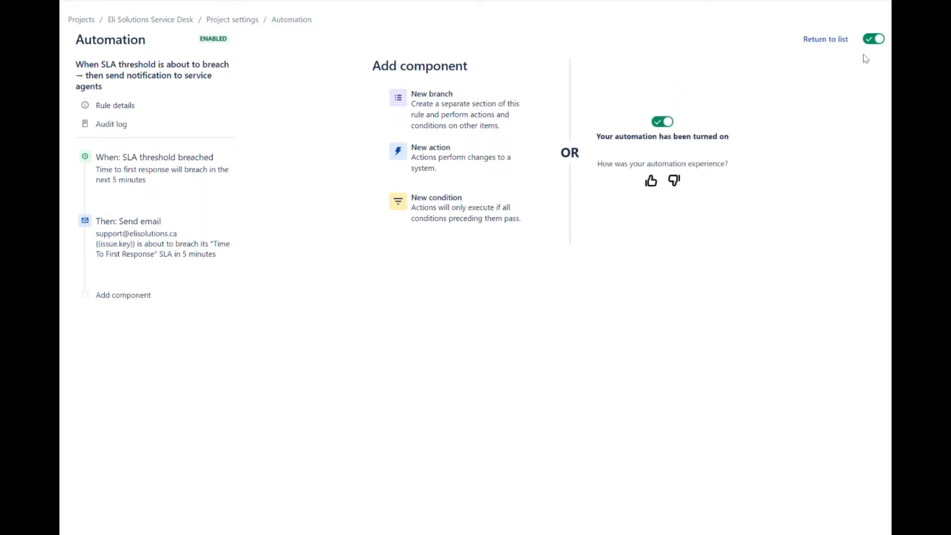
{"action": "left_click", "coordinate": [825, 39]}
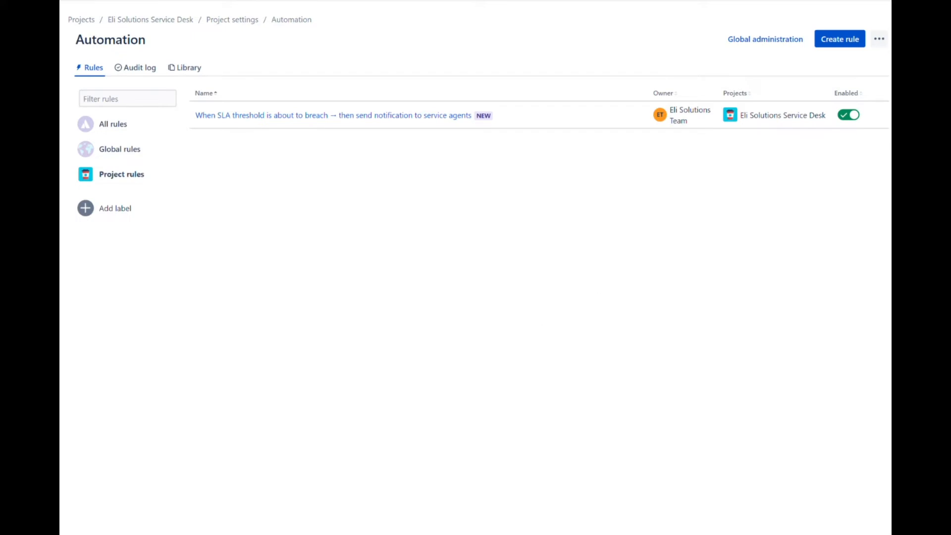
Copy the about-to-breach rule and rename it 'When SLA threshold has breached → then send notification to service agents'
{"action": "mouse_move", "coordinate": [881, 124]}
{"action": "left_click", "coordinate": [880, 116]}
{"action": "left_click", "coordinate": [868, 139]}
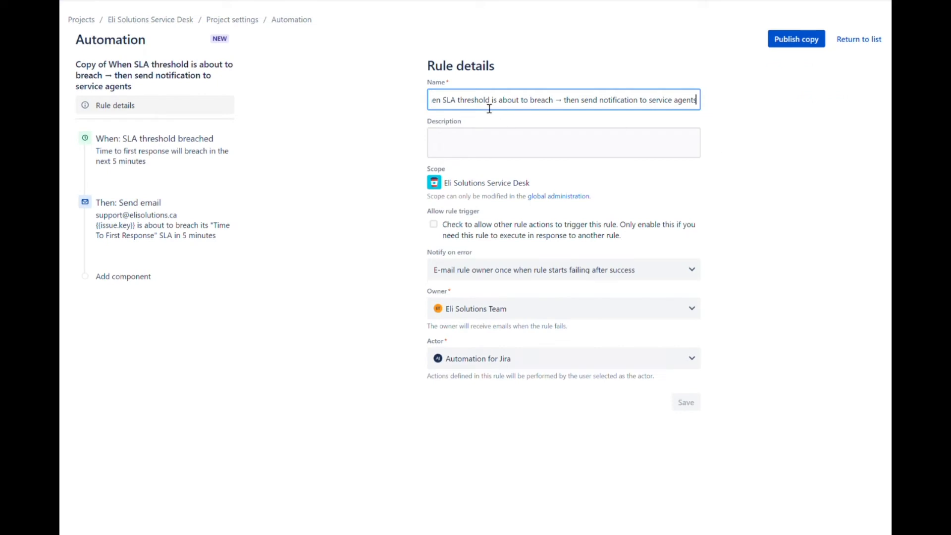
{"action": "left_click_drag", "start_coordinate": [471, 101], "coordinate": [373, 103]}
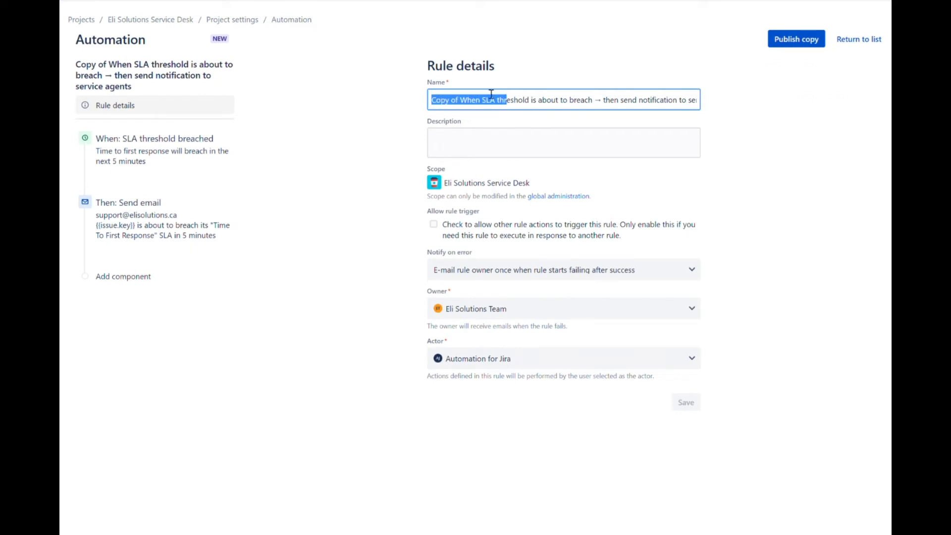
{"action": "key", "text": "ctrl+a"}
{"action": "key", "text": "BackSpace"}
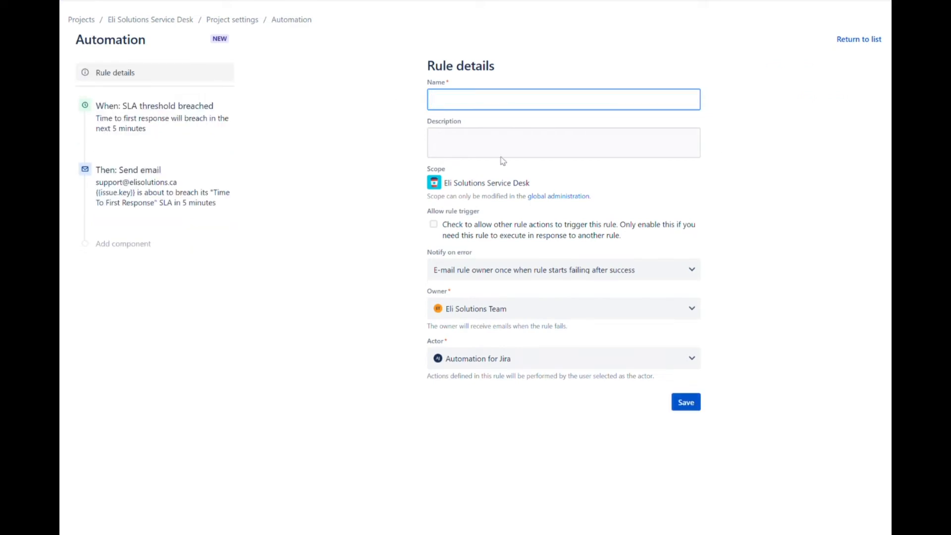
{"action": "key", "text": "ctrl+v"}
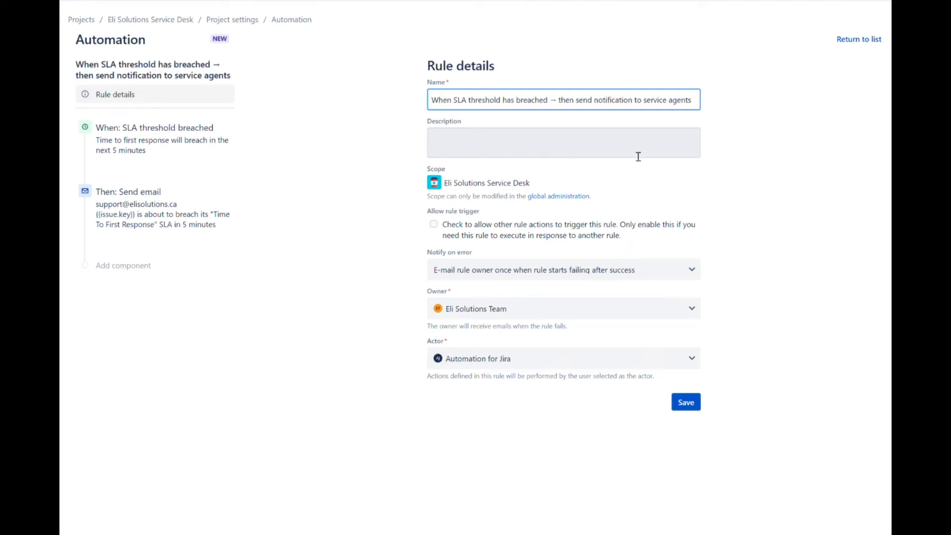
{"action": "left_click", "coordinate": [869, 225]}
{"action": "left_click", "coordinate": [163, 146]}
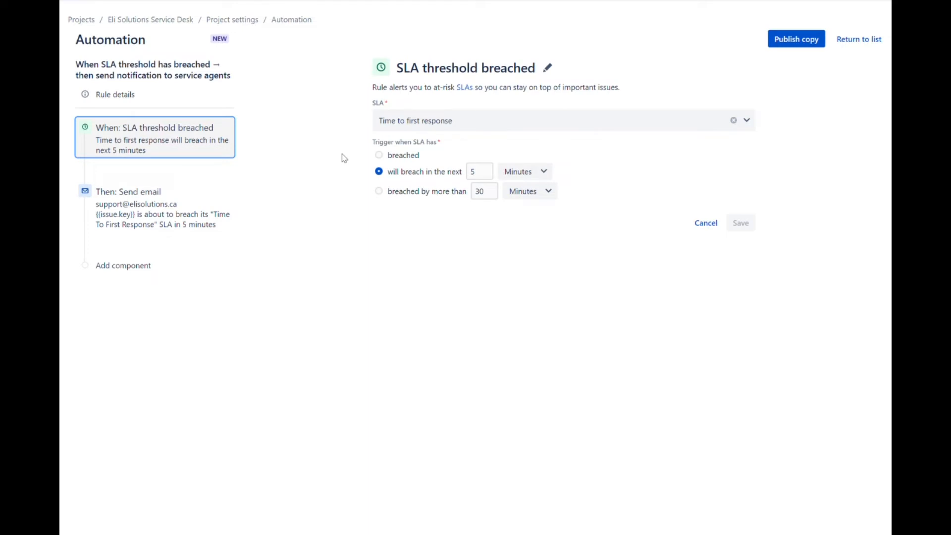
Set the trigger to fire once Time to first response has breached, and replace the email body with has-breached text
{"action": "left_click", "coordinate": [379, 155]}
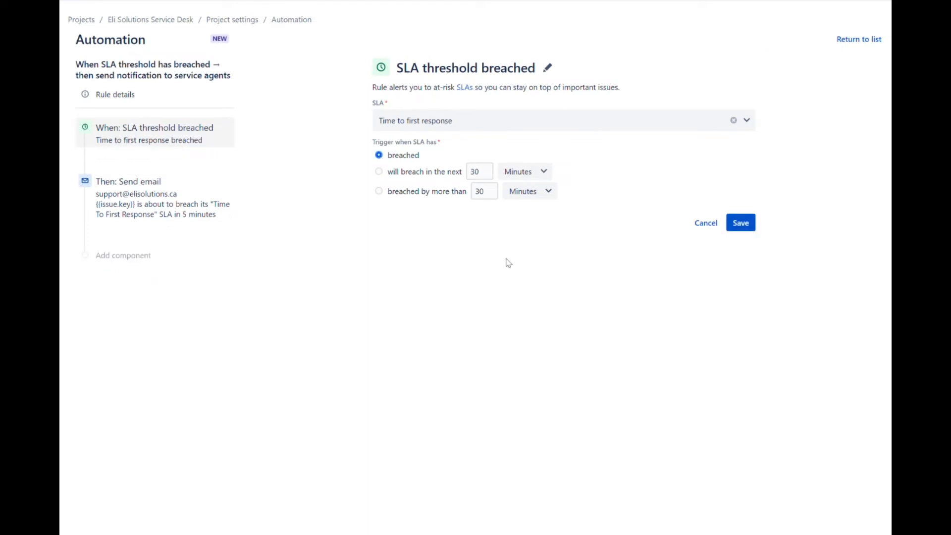
{"action": "left_click", "coordinate": [741, 225]}
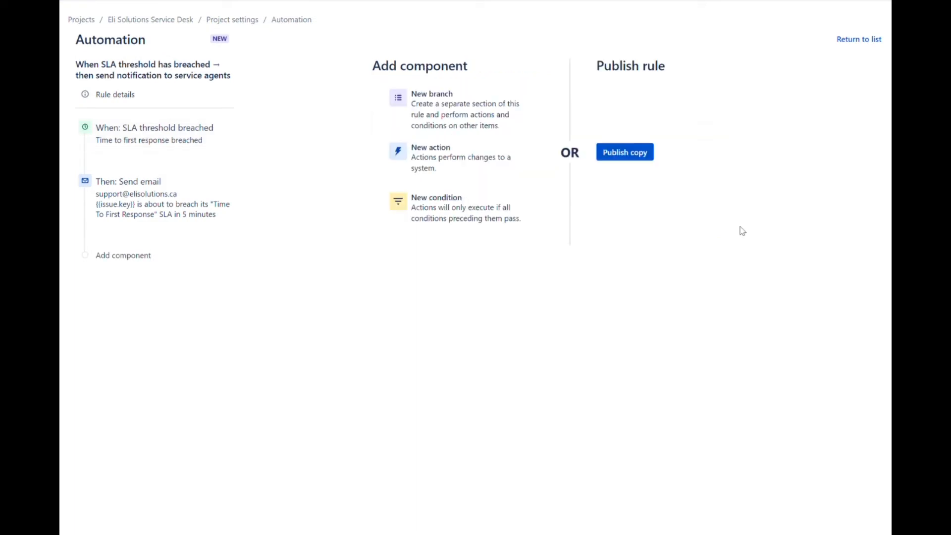
{"action": "left_click", "coordinate": [168, 213]}
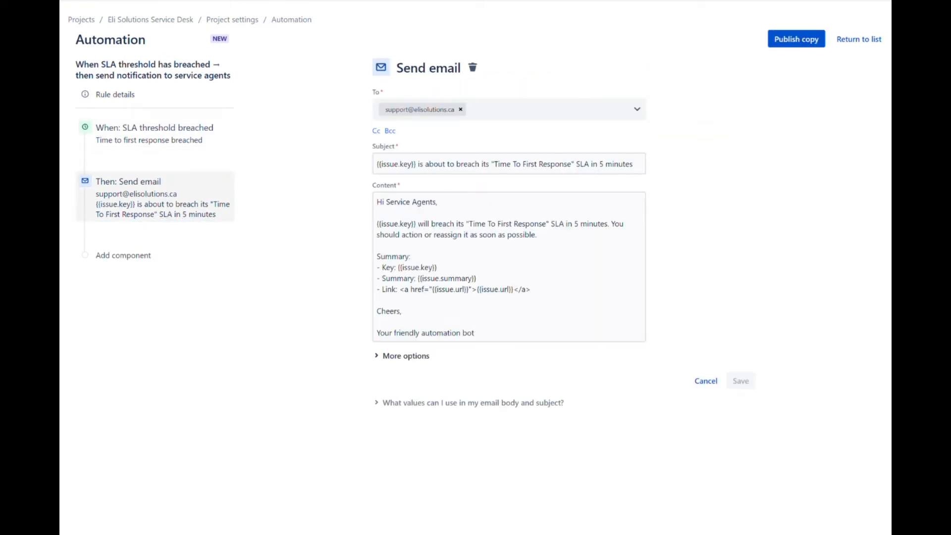
{"action": "left_click", "coordinate": [392, 252]}
{"action": "key", "text": "ctrl+a"}
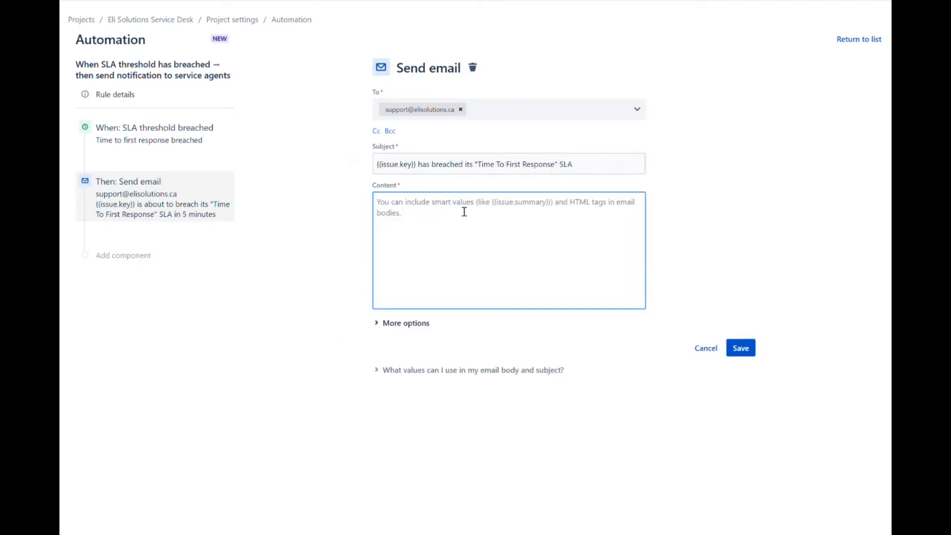
{"action": "key", "text": "ctrl+v"}
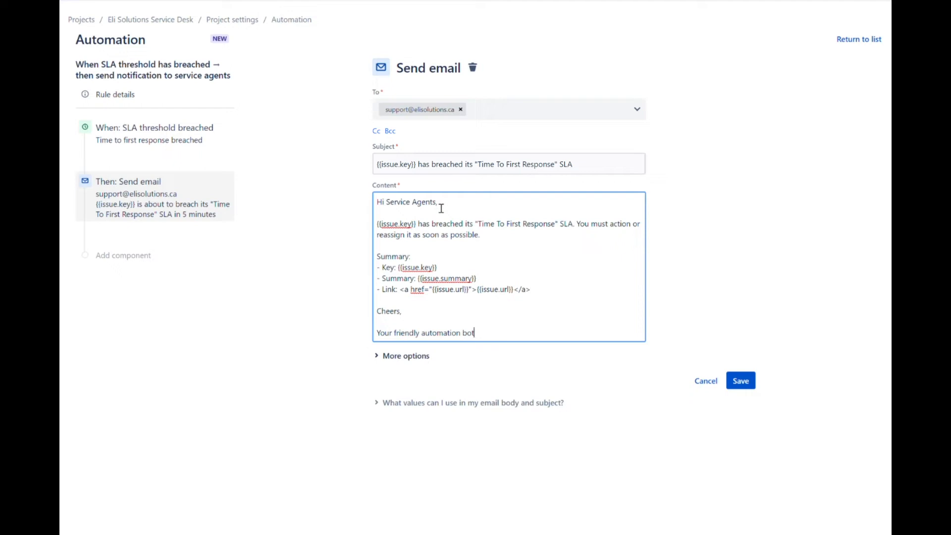
{"action": "left_click", "coordinate": [747, 385]}
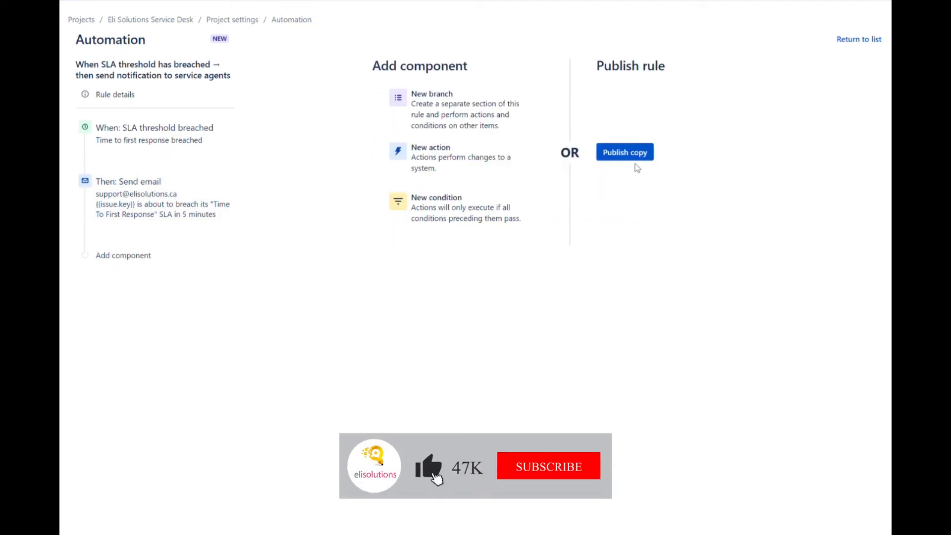
Publish the has-breached copy and return to the automation rules list
{"action": "left_click", "coordinate": [624, 153]}
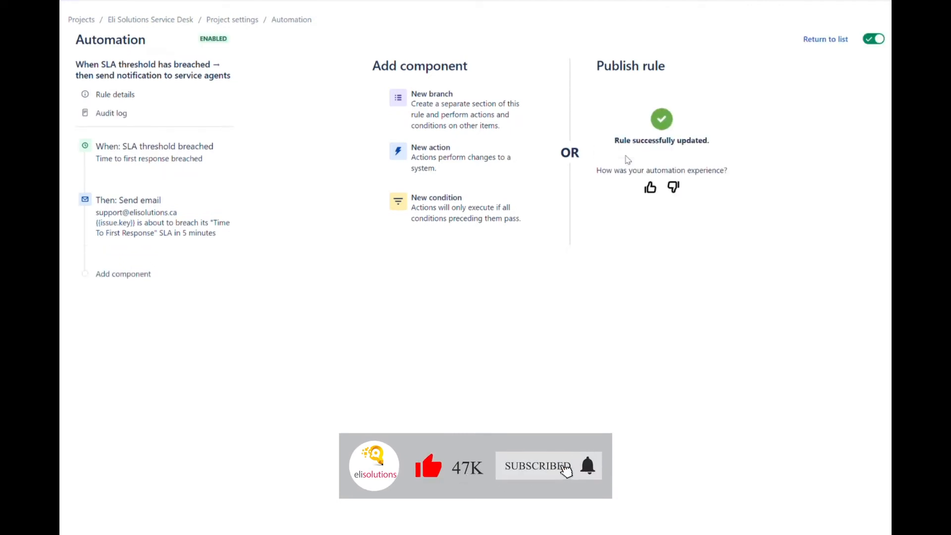
{"action": "left_click", "coordinate": [815, 39]}
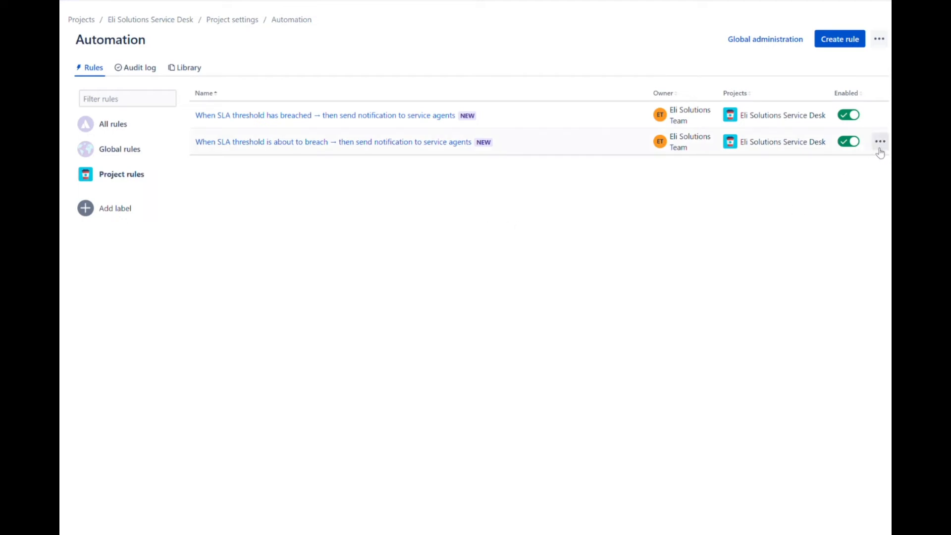
Copy the about-to-breach rule again, naming it 'SLA threshold breached 5 min reminder → then send notification to service agents'
{"action": "left_click", "coordinate": [880, 142]}
{"action": "left_click", "coordinate": [863, 164]}
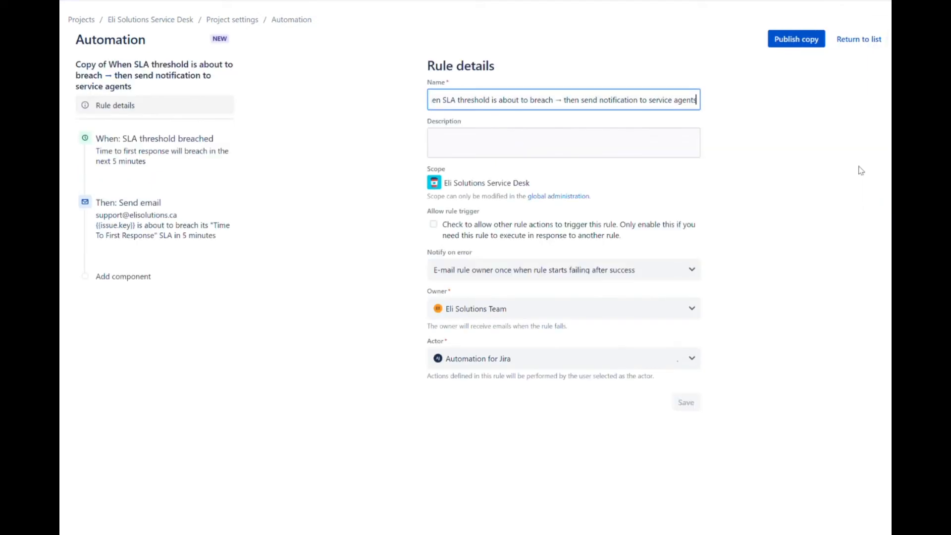
{"action": "key", "text": "ctrl+a"}
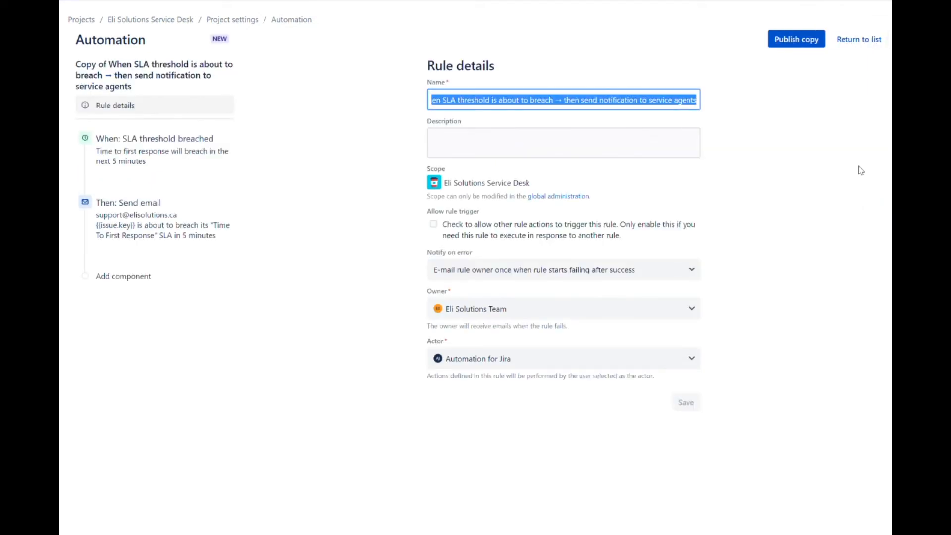
{"action": "key", "text": "BackSpace"}
{"action": "key", "text": "ctrl+v"}
{"action": "left_click", "coordinate": [846, 199]}
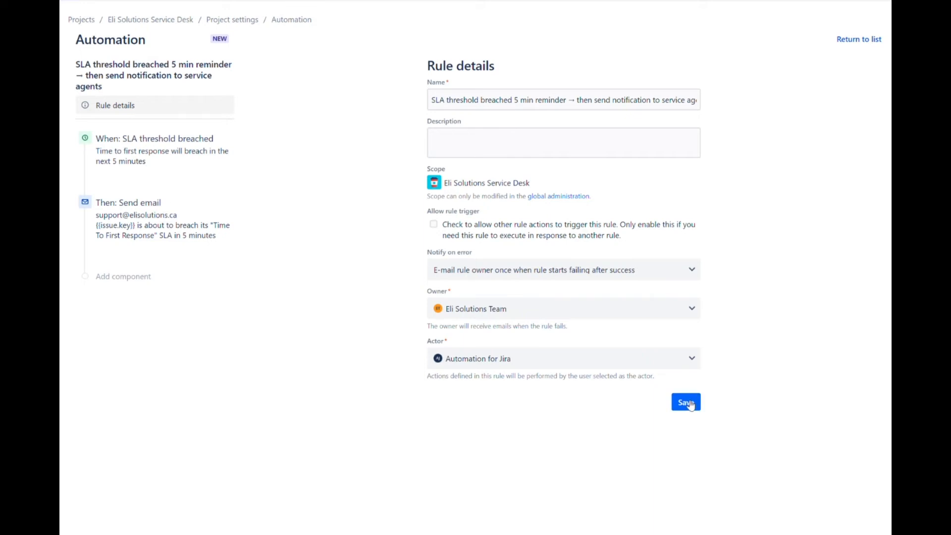
{"action": "left_click", "coordinate": [200, 164]}
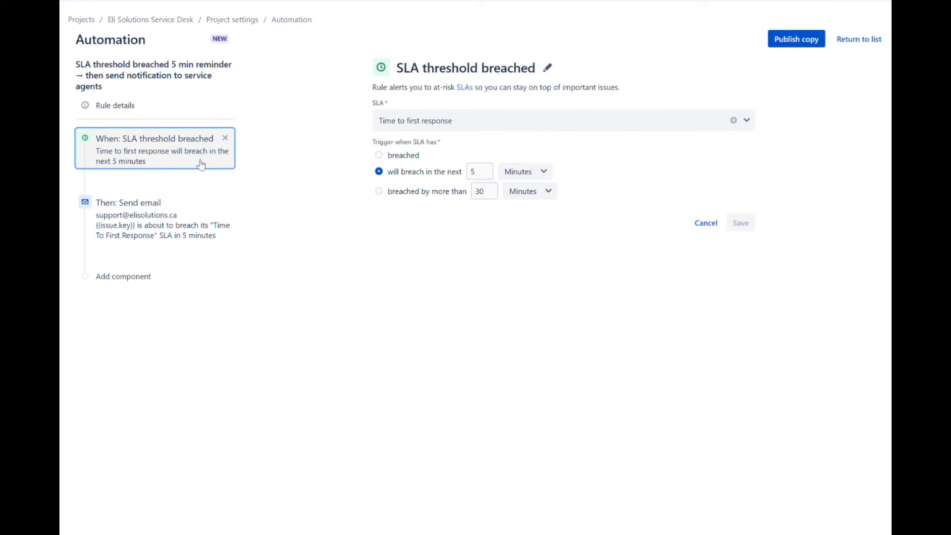
Set the trigger to fire when Time to first response is breached by more than 5 minutes
{"action": "left_click", "coordinate": [379, 191]}
{"action": "left_click", "coordinate": [492, 195]}
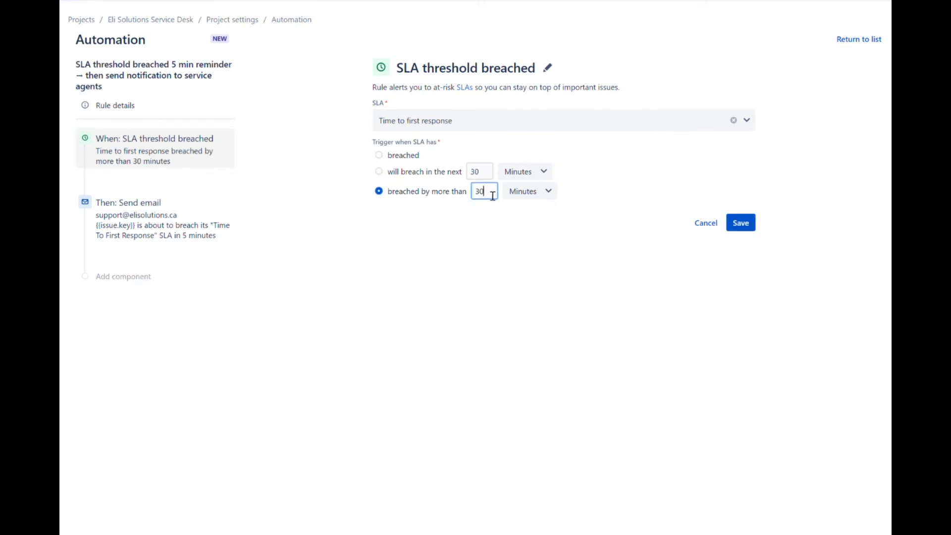
{"action": "key", "text": "BackSpace"}
{"action": "key", "text": "BackSpace"}
{"action": "type", "text": "5"}
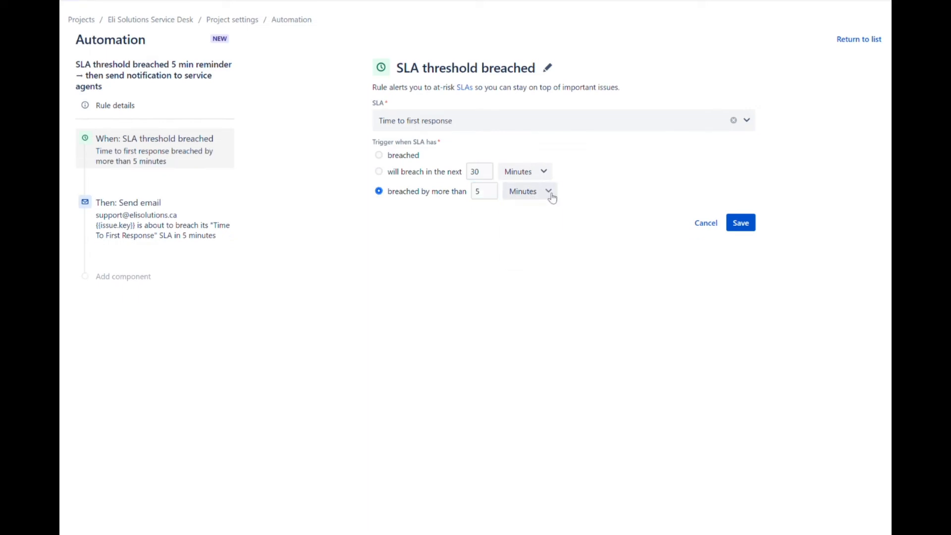
{"action": "left_click", "coordinate": [549, 193]}
{"action": "left_click", "coordinate": [552, 197]}
{"action": "left_click", "coordinate": [746, 223]}
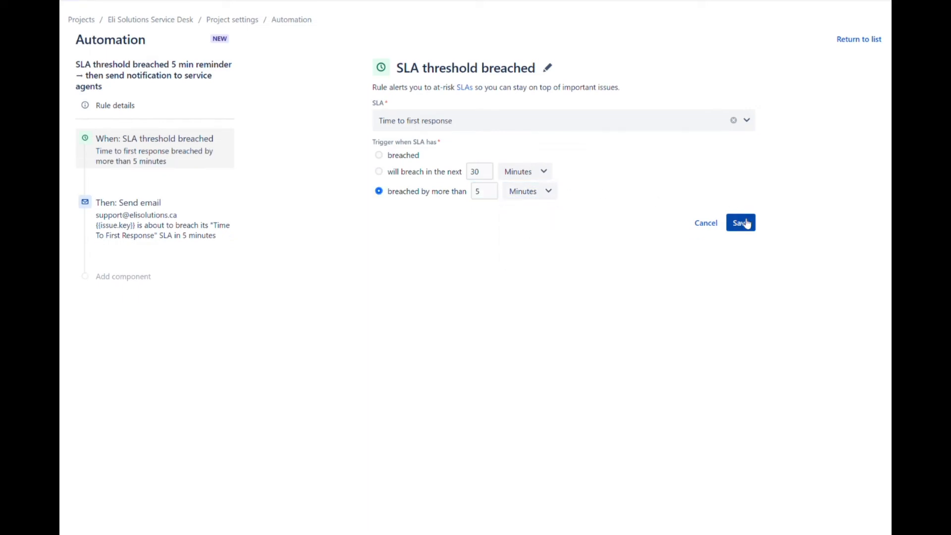
Replace the email body with the reminder wording and save the email action
{"action": "left_click", "coordinate": [144, 237]}
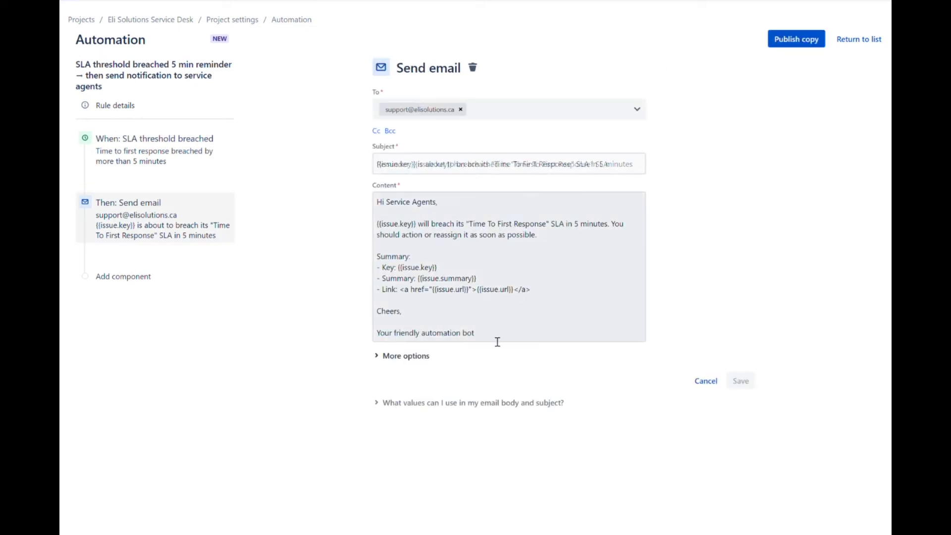
{"action": "left_click_drag", "start_coordinate": [495, 339], "coordinate": [352, 186]}
{"action": "key", "text": "BackSpace"}
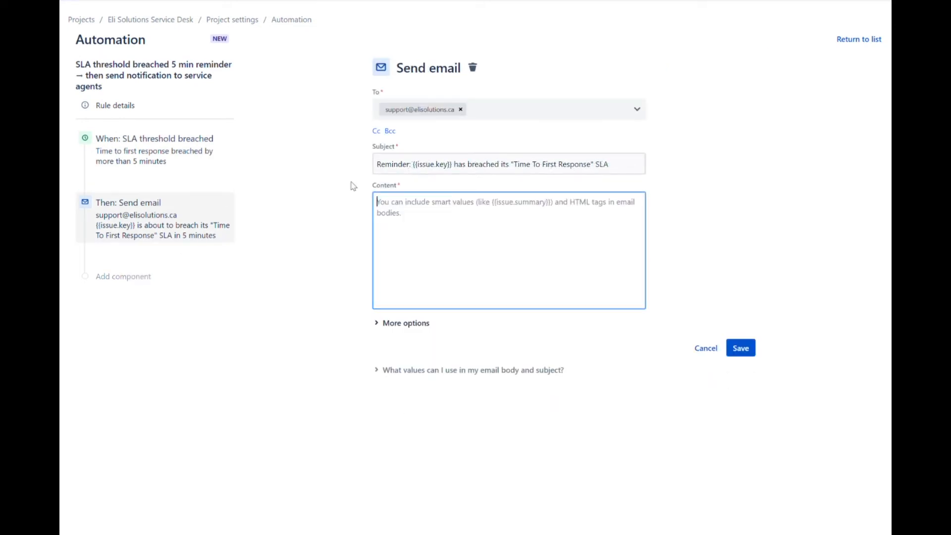
{"action": "key", "text": "ctrl+v"}
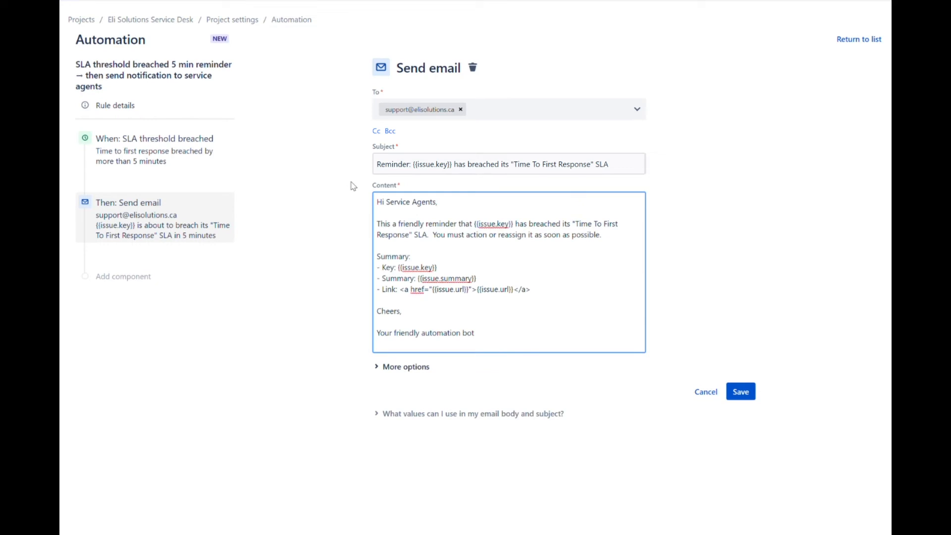
{"action": "key", "text": "BackSpace"}
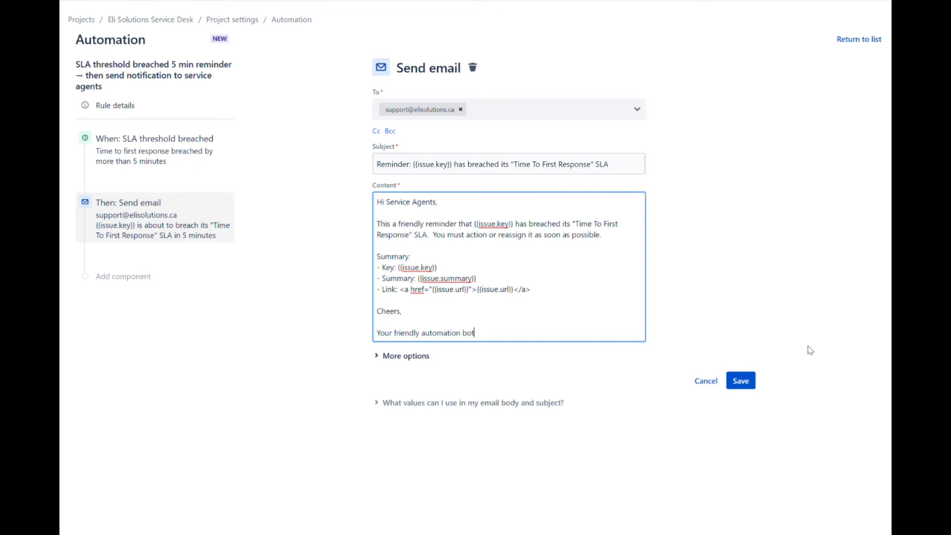
{"action": "left_click", "coordinate": [741, 381]}
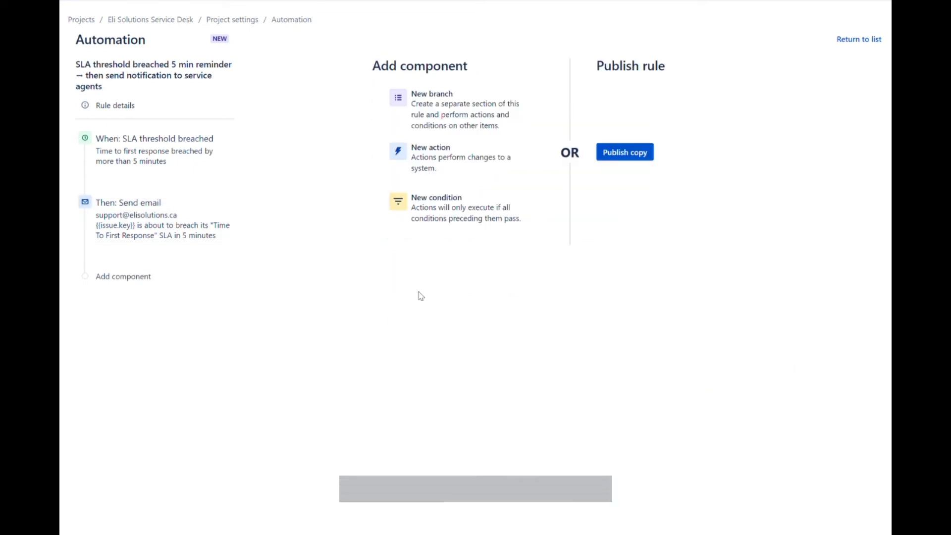
Publish the 5 min reminder rule as enabled and go back to the automation rules list
{"action": "left_click", "coordinate": [636, 153]}
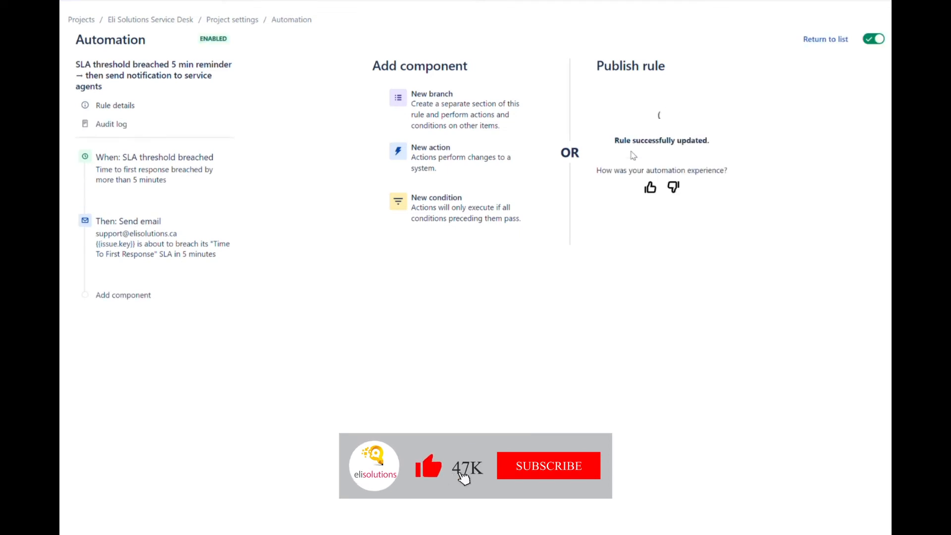
{"action": "left_click", "coordinate": [823, 40]}
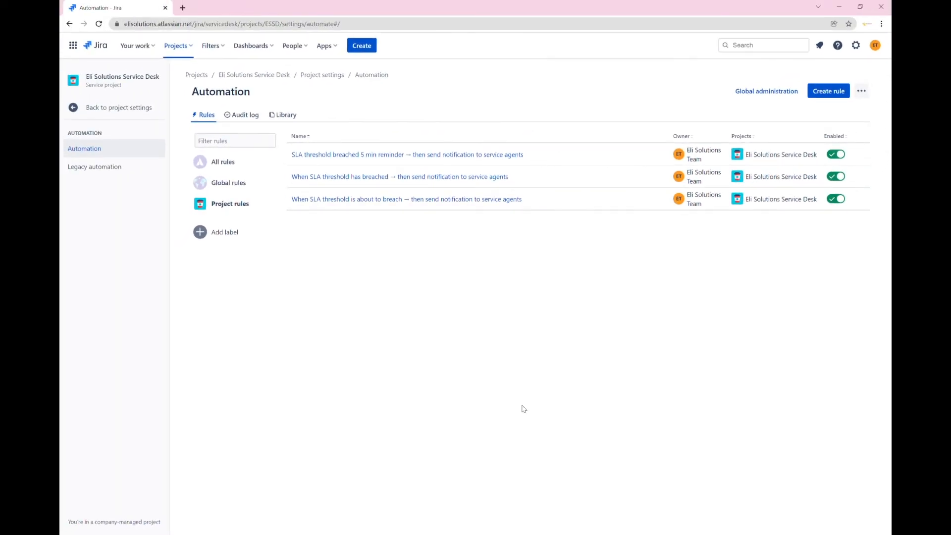
Leave automation for the service project and start a Report a bug request on the customer portal
{"action": "left_click", "coordinate": [108, 112]}
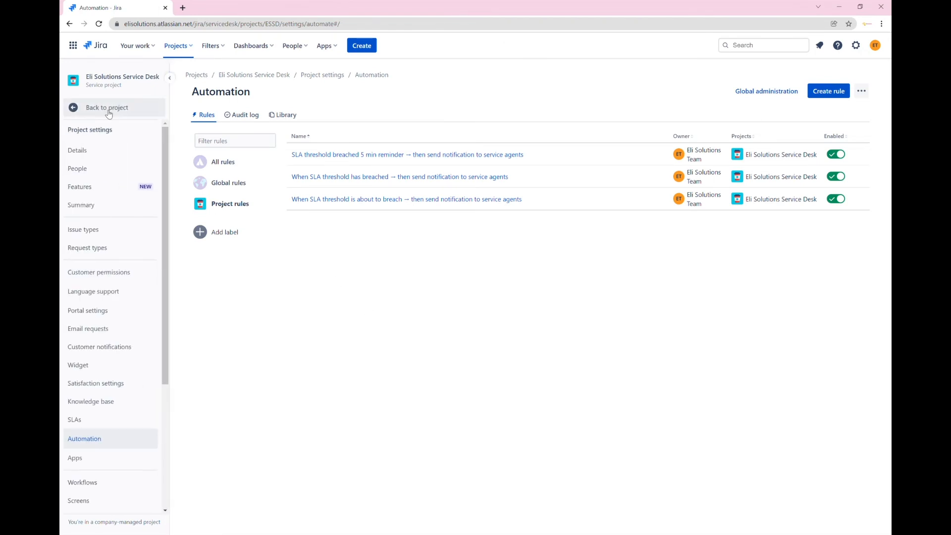
{"action": "left_click", "coordinate": [105, 112]}
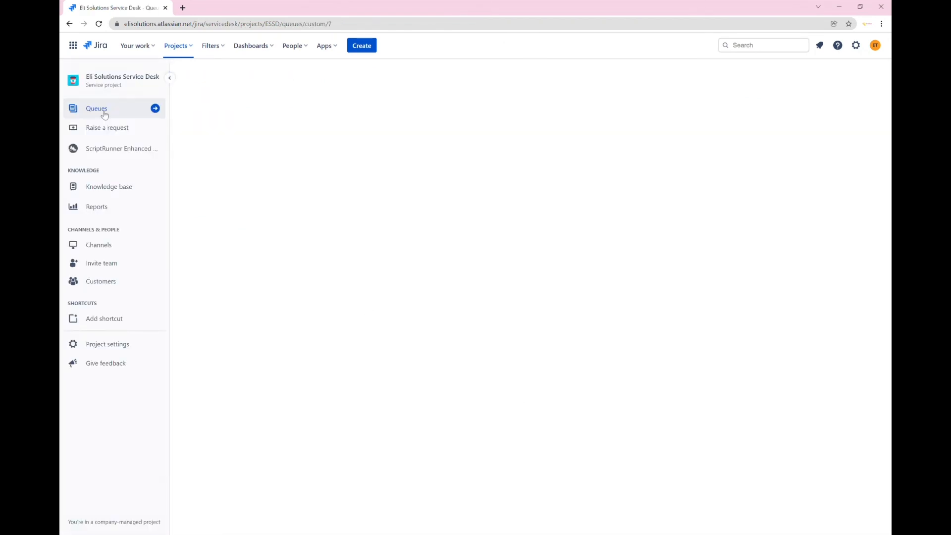
{"action": "left_click", "coordinate": [104, 130]}
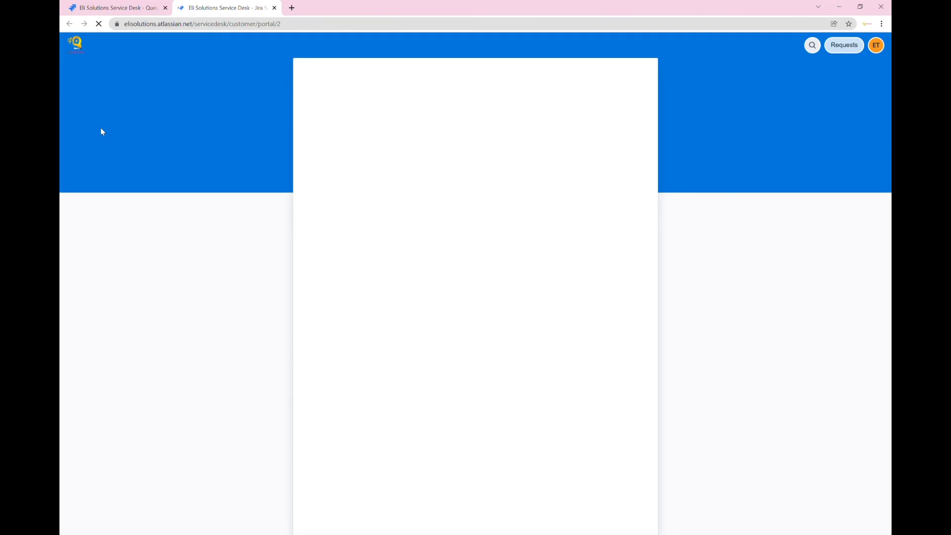
{"action": "left_click", "coordinate": [373, 243]}
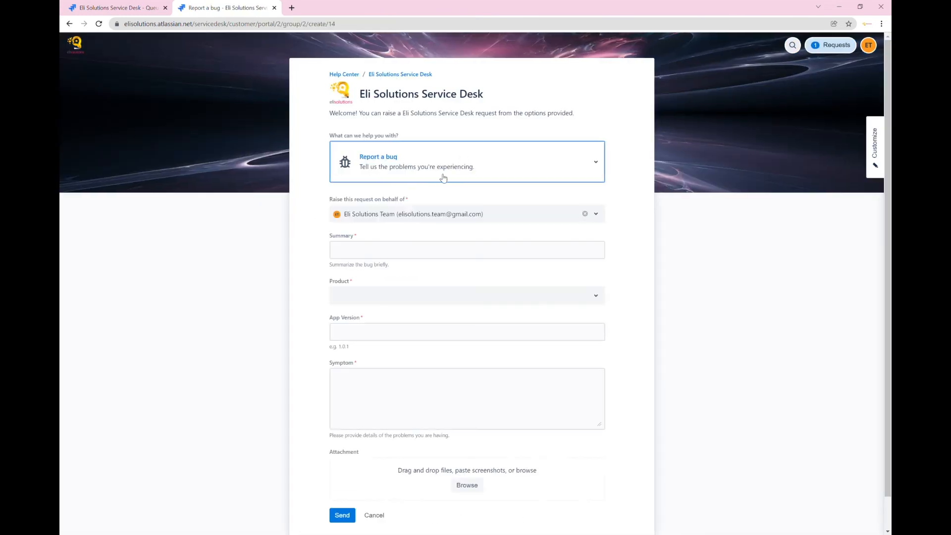
Submit the bug with summary 'Bug Test', product Website, app version 1.0 and symptom 'Bug Test'
{"action": "left_click", "coordinate": [380, 253]}
{"action": "type", "text": "Bug Test"}
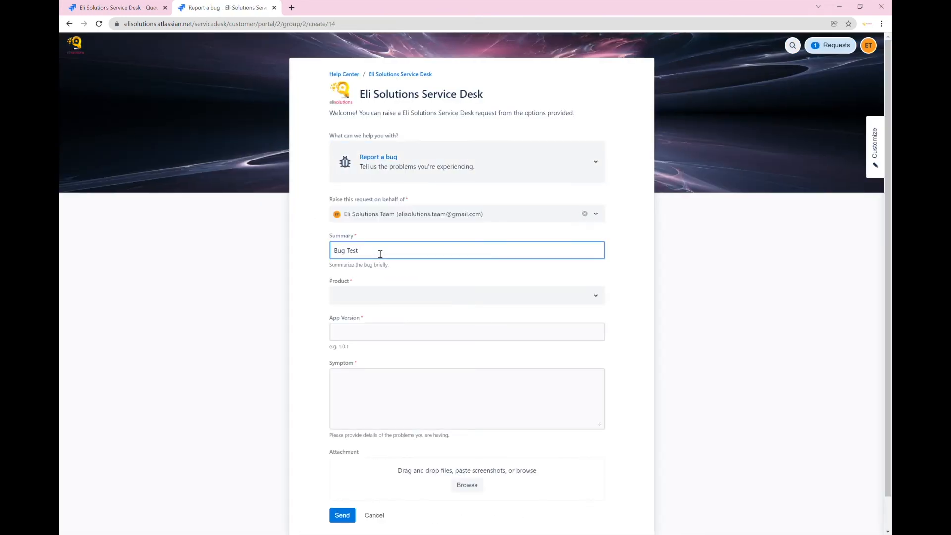
{"action": "key", "text": "Tab"}
{"action": "left_click", "coordinate": [474, 295]}
{"action": "left_click", "coordinate": [378, 365]}
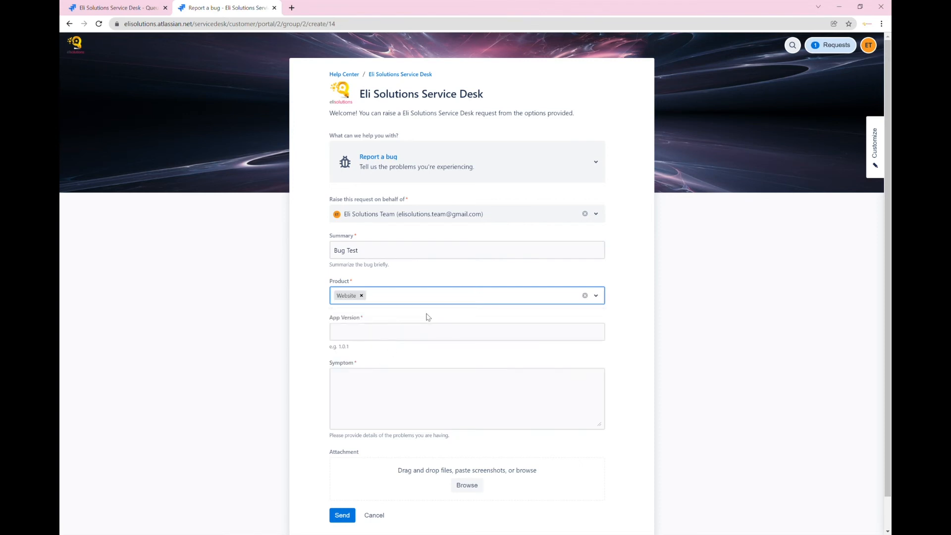
{"action": "left_click", "coordinate": [412, 334]}
{"action": "type", "text": "1."}
{"action": "left_click", "coordinate": [386, 349]}
{"action": "left_click", "coordinate": [378, 394]}
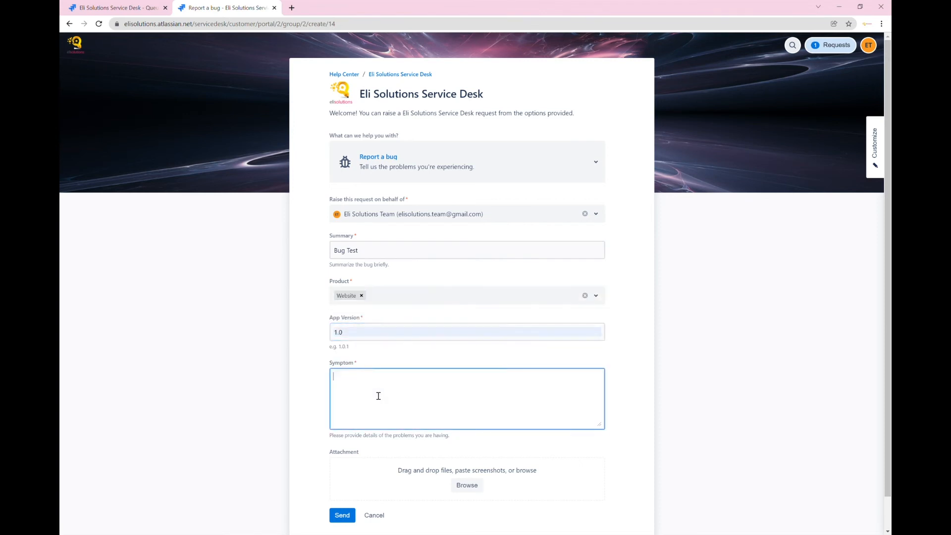
{"action": "type", "text": "Bug Test"}
{"action": "left_click", "coordinate": [342, 515]}
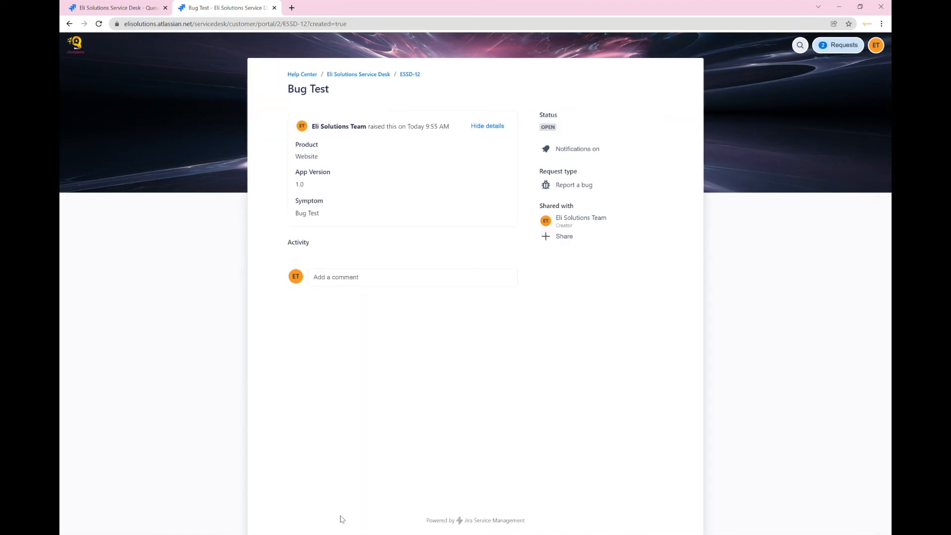
Open the newly raised request ESSD-12 'Bug Test'
{"action": "left_click", "coordinate": [412, 76]}
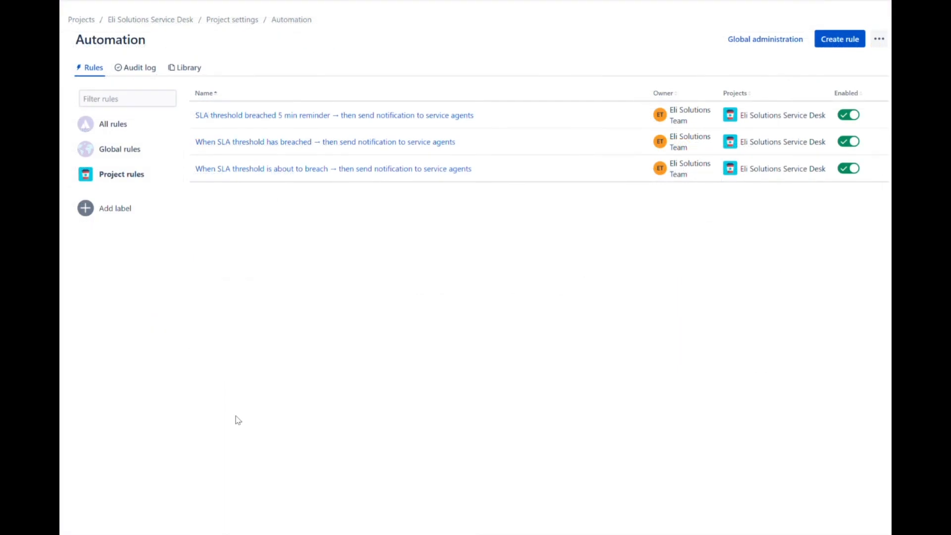
In the automation audit log, expand the about-to-breach rule's run details
{"action": "left_click", "coordinate": [148, 69]}
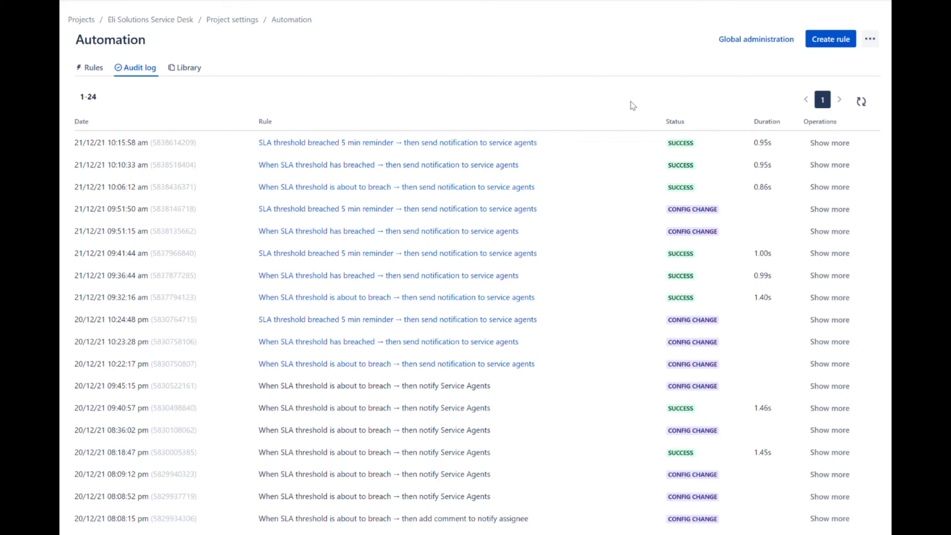
{"action": "left_click", "coordinate": [835, 191]}
Expand the audit log run details for the has-breached and 5 min reminder rules
{"action": "left_click", "coordinate": [824, 166]}
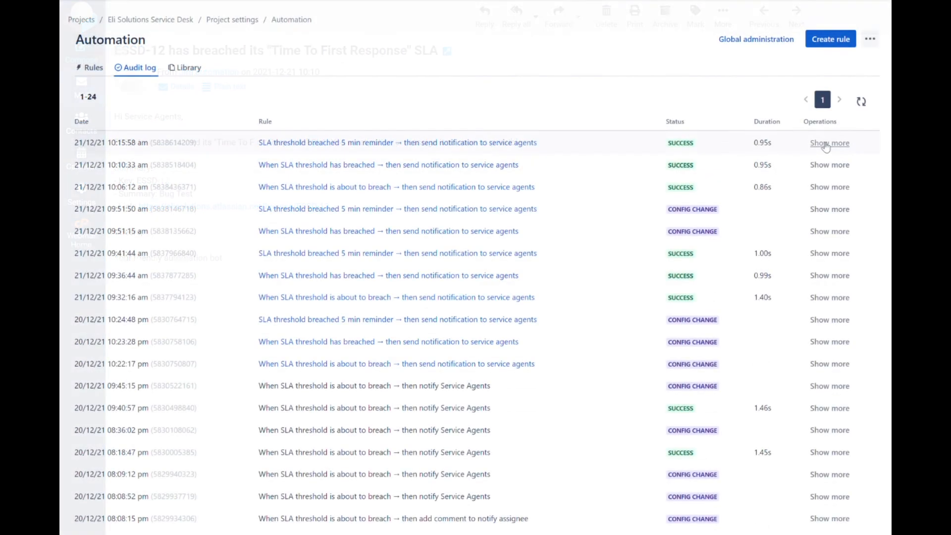
{"action": "left_click", "coordinate": [827, 143]}
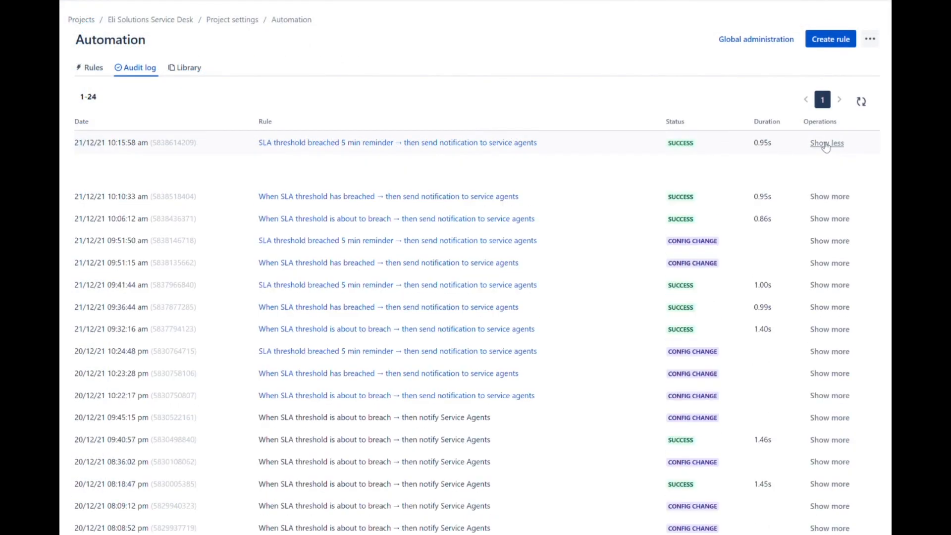